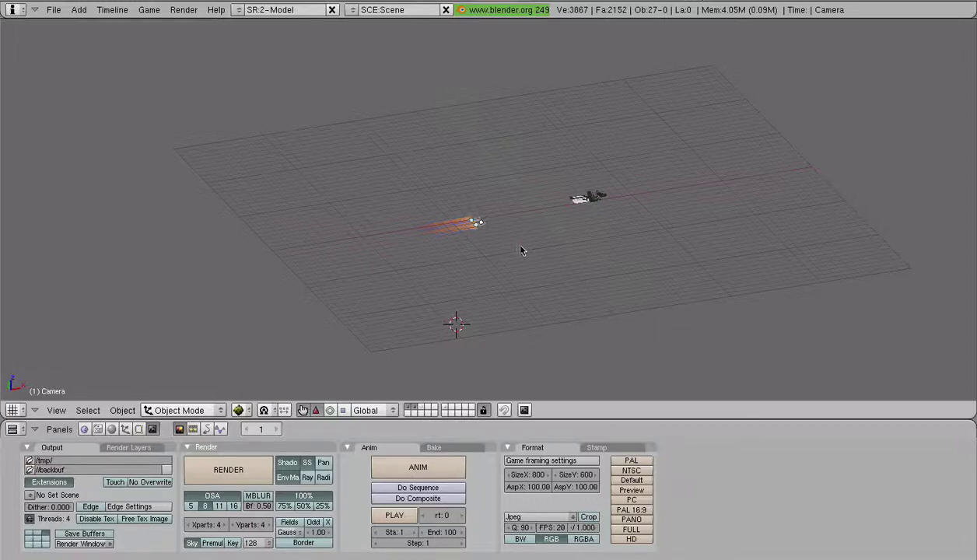
Step: Examine the outer and inner burner flame meshes of the nearer burner, selecting each in turn, and deselect everything
{"action": "scroll", "coordinate": [455, 258], "scroll_direction": "up", "scroll_amount": 8}
{"action": "middle_click_drag", "start_coordinate": [437, 253], "coordinate": [535, 208], "text": "shift"}
{"action": "scroll", "coordinate": [535, 209], "scroll_direction": "up", "scroll_amount": 3}
{"action": "right_click", "coordinate": [474, 257], "text": "shift"}
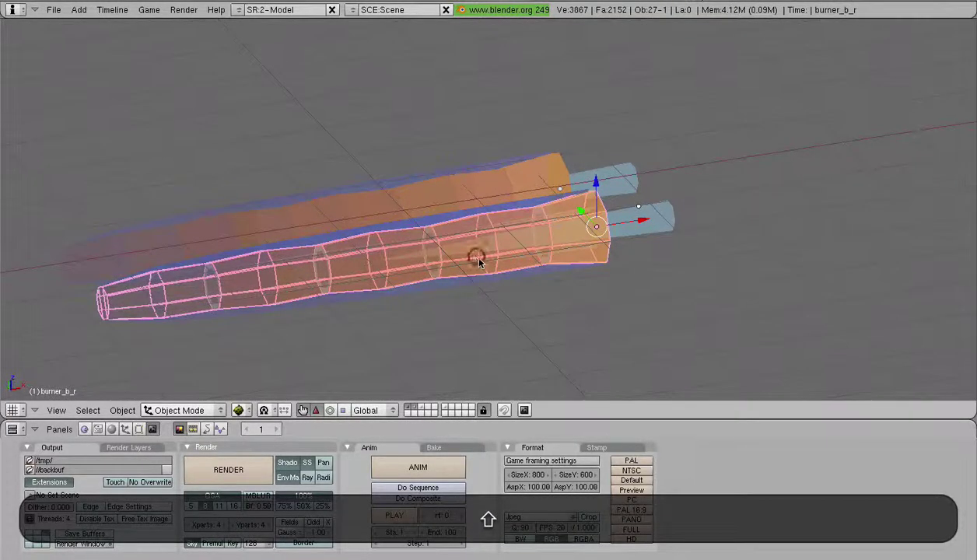
{"action": "scroll", "coordinate": [501, 257], "scroll_direction": "up", "scroll_amount": 3}
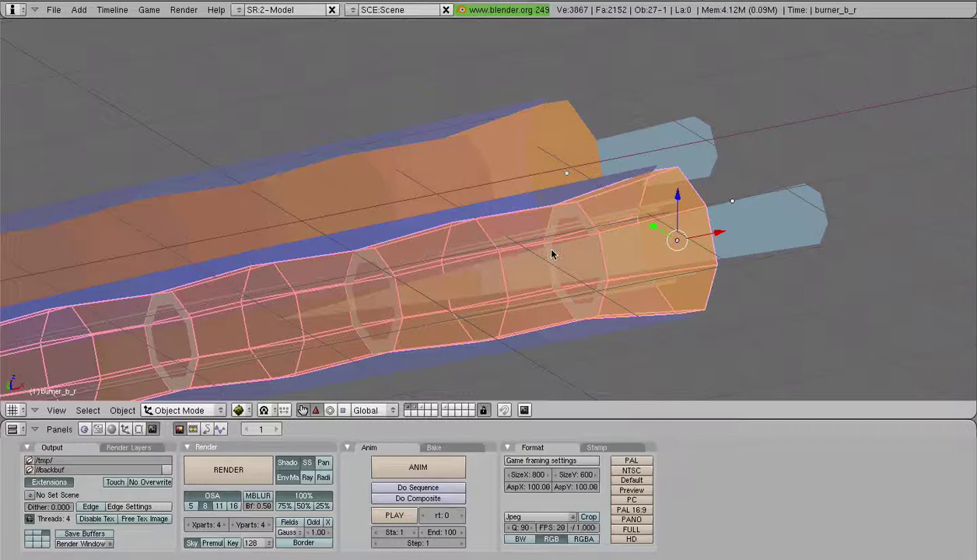
{"action": "scroll", "coordinate": [549, 248], "scroll_direction": "down", "scroll_amount": 3}
{"action": "right_click", "coordinate": [549, 249]}
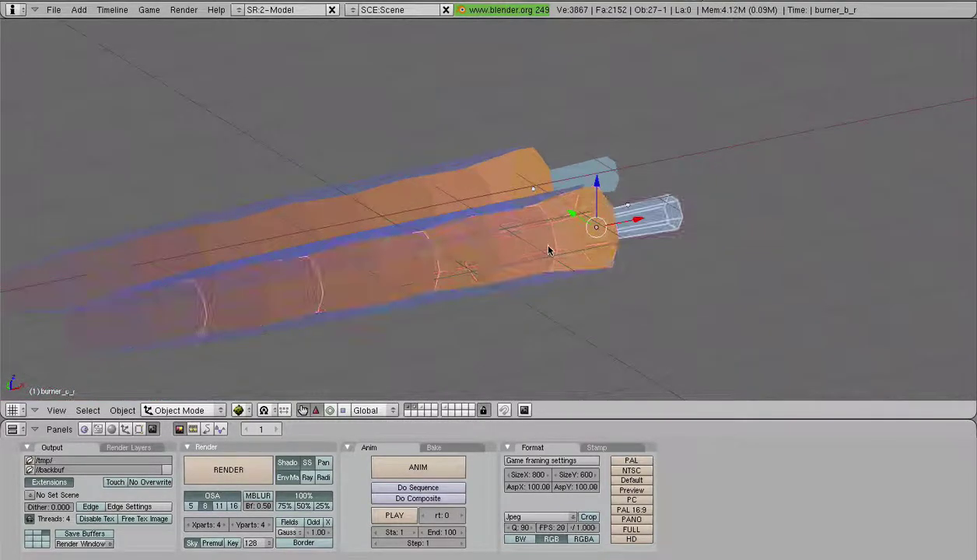
{"action": "right_click", "coordinate": [505, 211]}
{"action": "right_click", "coordinate": [502, 196]}
{"action": "right_click", "coordinate": [504, 206]}
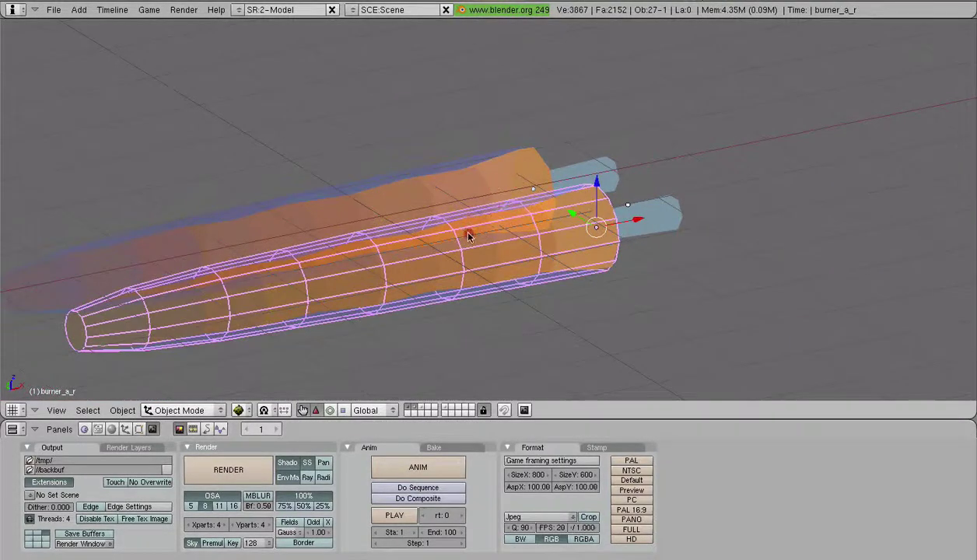
{"action": "scroll", "coordinate": [476, 238], "scroll_direction": "up", "scroll_amount": 3}
{"action": "right_click", "coordinate": [527, 271]}
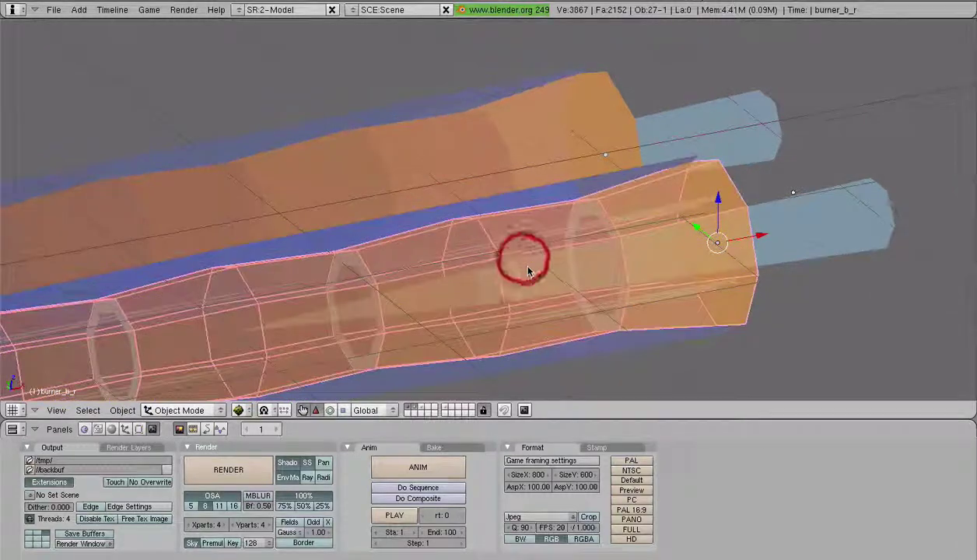
{"action": "scroll", "coordinate": [517, 271], "scroll_direction": "down", "scroll_amount": 2}
{"action": "key", "text": "a"}
Step: Add a new camera at the 3D cursor
{"action": "scroll", "coordinate": [519, 311], "scroll_direction": "down", "scroll_amount": 3}
{"action": "mouse_move", "coordinate": [519, 309]}
{"action": "middle_mouse_down"}
{"action": "mouse_move", "coordinate": [432, 295]}
{"action": "mouse_move", "coordinate": [404, 244]}
{"action": "mouse_move", "coordinate": [673, 299]}
{"action": "mouse_move", "coordinate": [635, 284]}
{"action": "mouse_move", "coordinate": [459, 297]}
{"action": "middle_mouse_up"}
{"action": "scroll", "coordinate": [475, 292], "scroll_direction": "down", "scroll_amount": 2}
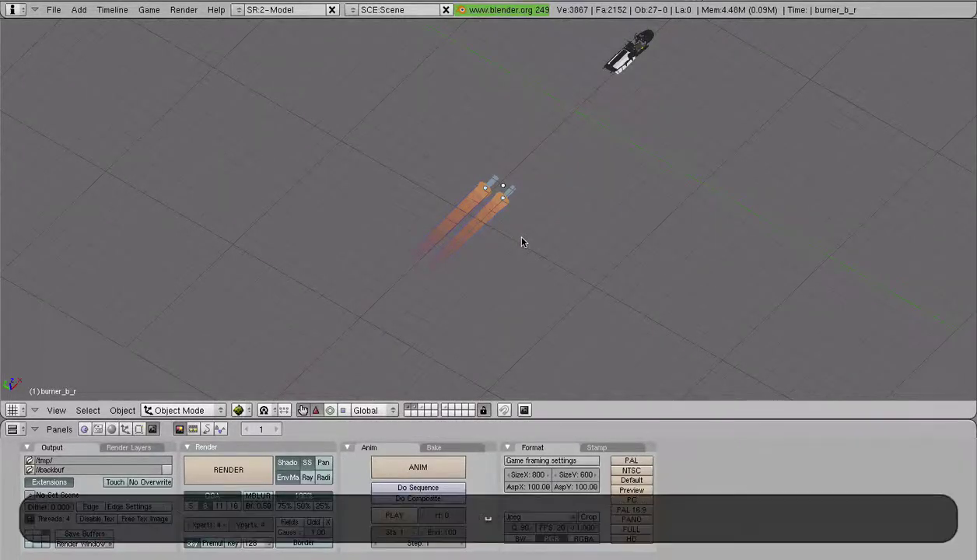
{"action": "key", "text": "space"}
{"action": "mouse_move", "coordinate": [587, 243]}
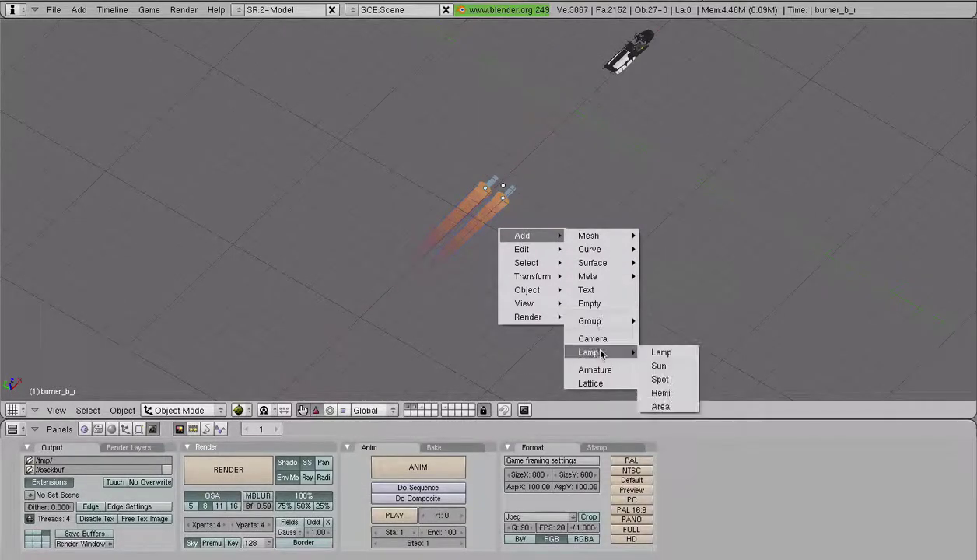
{"action": "left_click", "coordinate": [593, 339]}
{"action": "scroll", "coordinate": [549, 290], "scroll_direction": "down", "scroll_amount": 2}
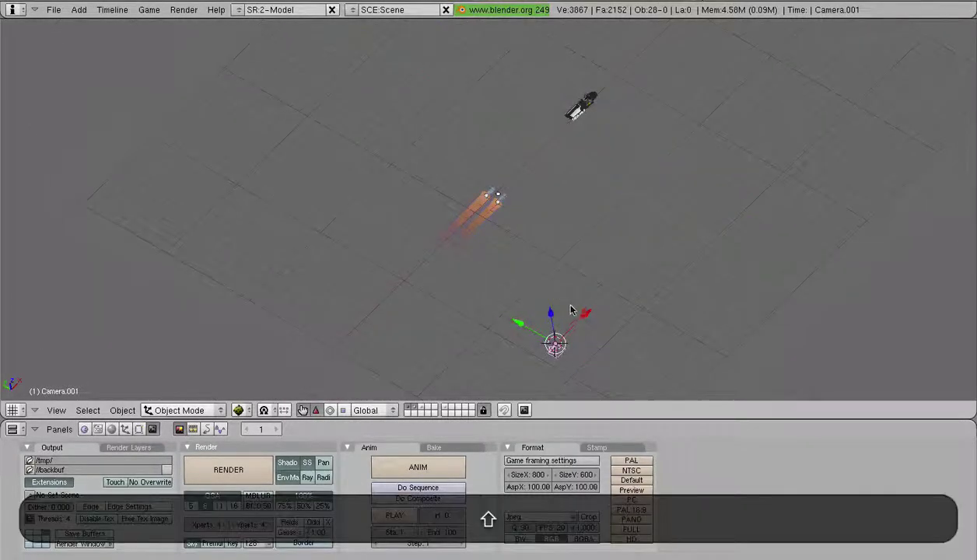
Step: Move the new camera along the X axis in top view so it lines up with the burner flames
{"action": "middle_click_drag", "start_coordinate": [564, 305], "coordinate": [461, 185], "text": "shift"}
{"action": "scroll", "coordinate": [502, 279], "scroll_direction": "up", "scroll_amount": 9}
{"action": "scroll", "coordinate": [292, 270], "scroll_direction": "down", "scroll_amount": 6}
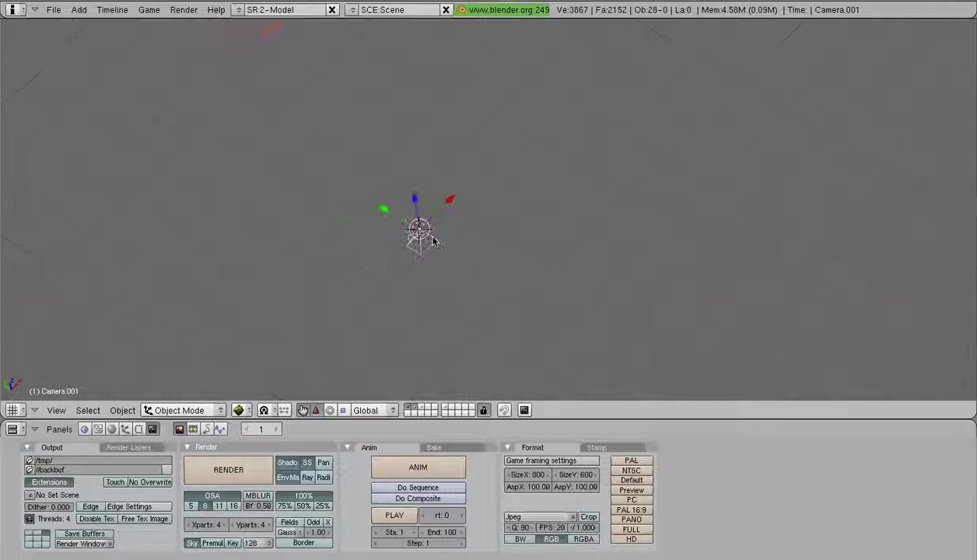
{"action": "middle_click_drag", "start_coordinate": [459, 220], "coordinate": [540, 281], "text": "shift"}
{"action": "key", "text": "KP_7"}
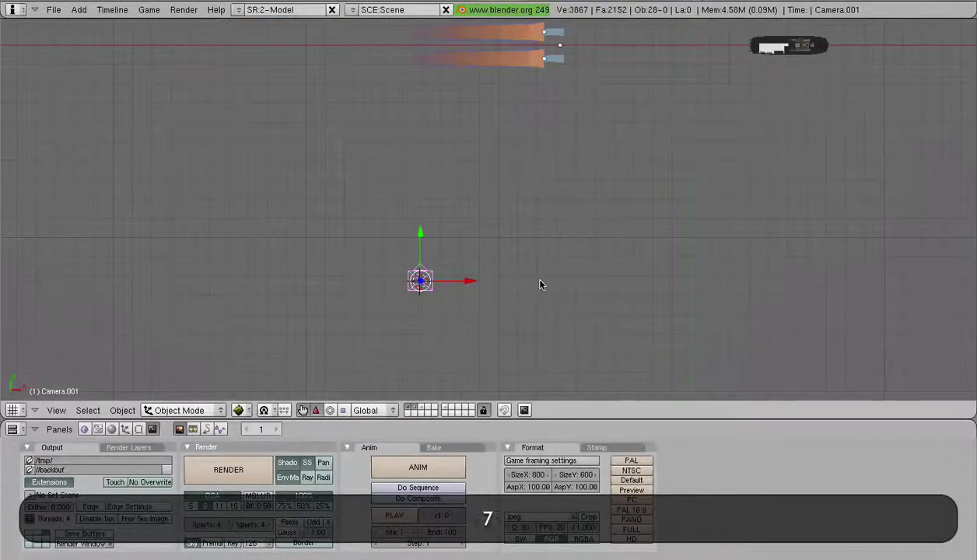
{"action": "left_click_drag", "start_coordinate": [465, 282], "coordinate": [542, 281]}
Step: Rotate the new camera 90 degrees around the X axis so it faces the burner flames
{"action": "scroll", "coordinate": [530, 309], "scroll_direction": "up", "scroll_amount": 3}
{"action": "middle_click_drag", "start_coordinate": [481, 314], "coordinate": [331, 211]}
{"action": "mouse_move", "coordinate": [582, 355]}
{"action": "middle_mouse_down"}
{"action": "mouse_move", "coordinate": [591, 347]}
{"action": "mouse_move", "coordinate": [576, 359]}
{"action": "middle_mouse_up"}
{"action": "middle_click_drag", "start_coordinate": [485, 307], "coordinate": [518, 242], "text": "shift"}
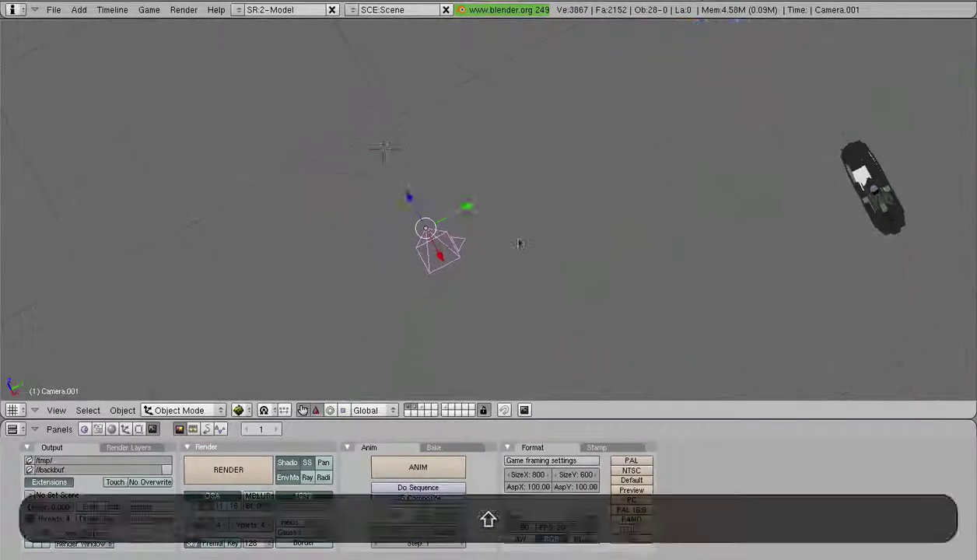
{"action": "scroll", "coordinate": [543, 276], "scroll_direction": "up", "scroll_amount": 4}
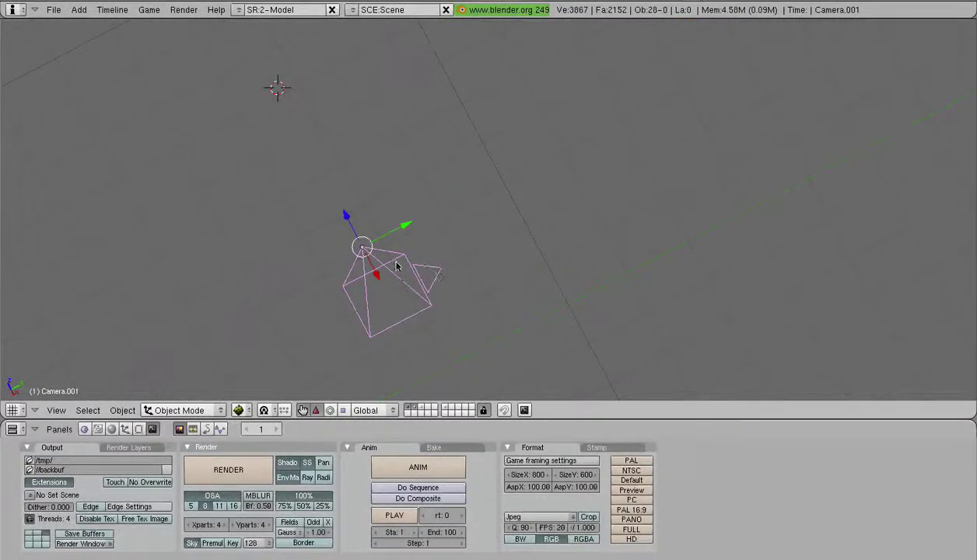
{"action": "middle_click_drag", "start_coordinate": [396, 267], "coordinate": [404, 276]}
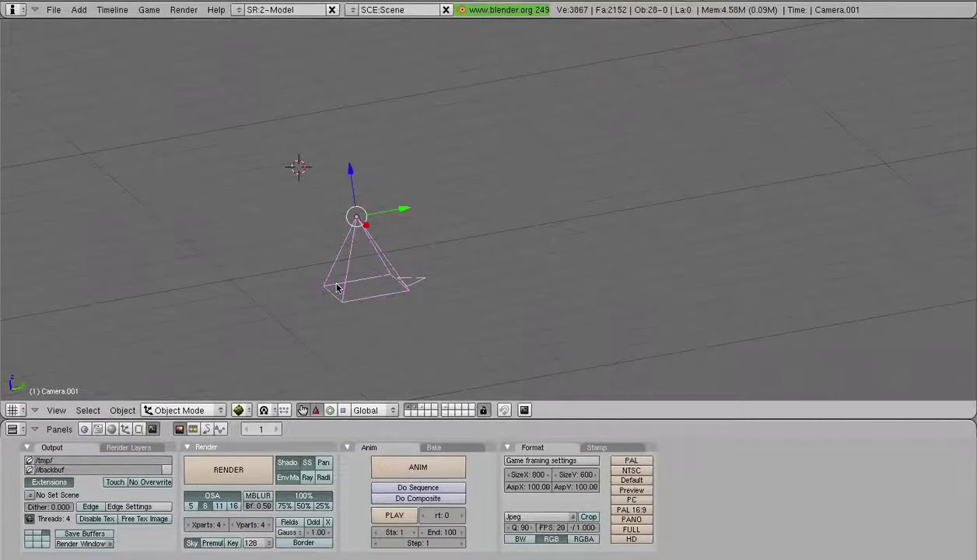
{"action": "middle_click_drag", "start_coordinate": [410, 279], "coordinate": [475, 253]}
{"action": "type", "text": "r"}
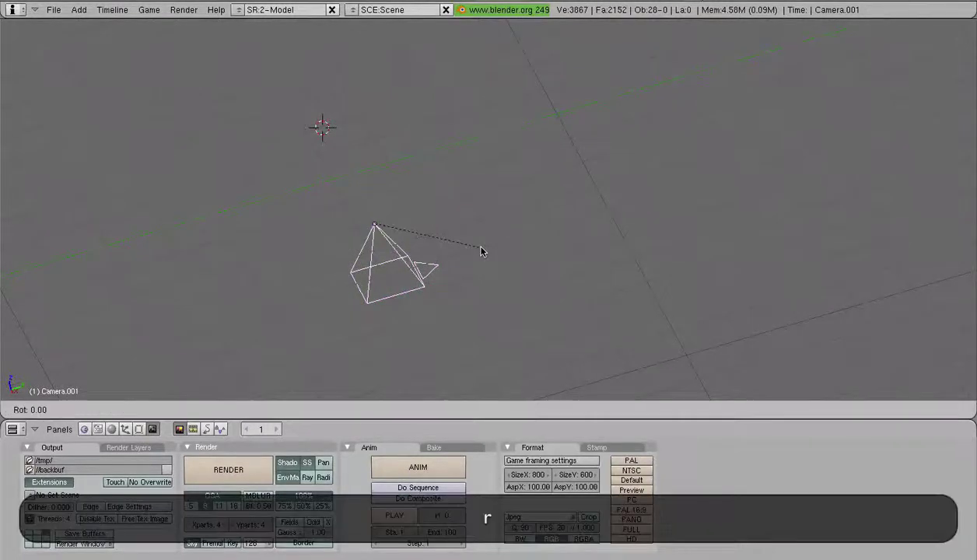
{"action": "type", "text": "x"}
{"action": "type", "text": "90"}
{"action": "key", "text": "Return"}
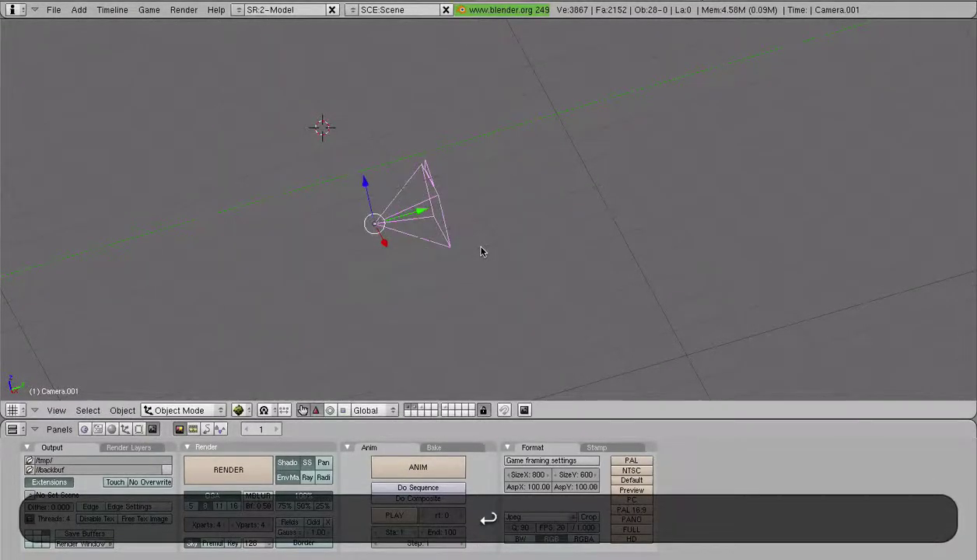
Step: Raise the camera along the Z axis in front view to the height of the burner flames
{"action": "scroll", "coordinate": [482, 249], "scroll_direction": "down", "scroll_amount": 4}
{"action": "middle_click_drag", "start_coordinate": [494, 245], "coordinate": [673, 170]}
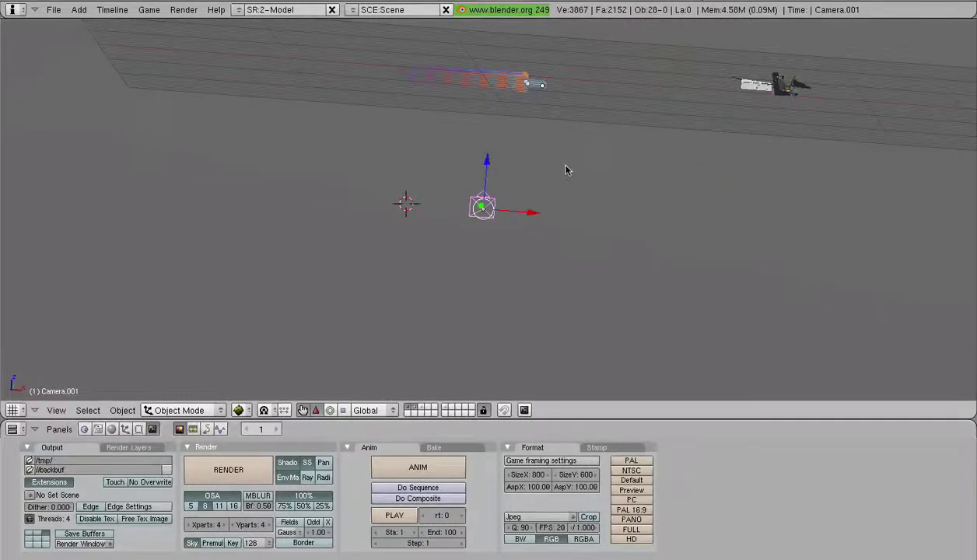
{"action": "key", "text": "KP_1"}
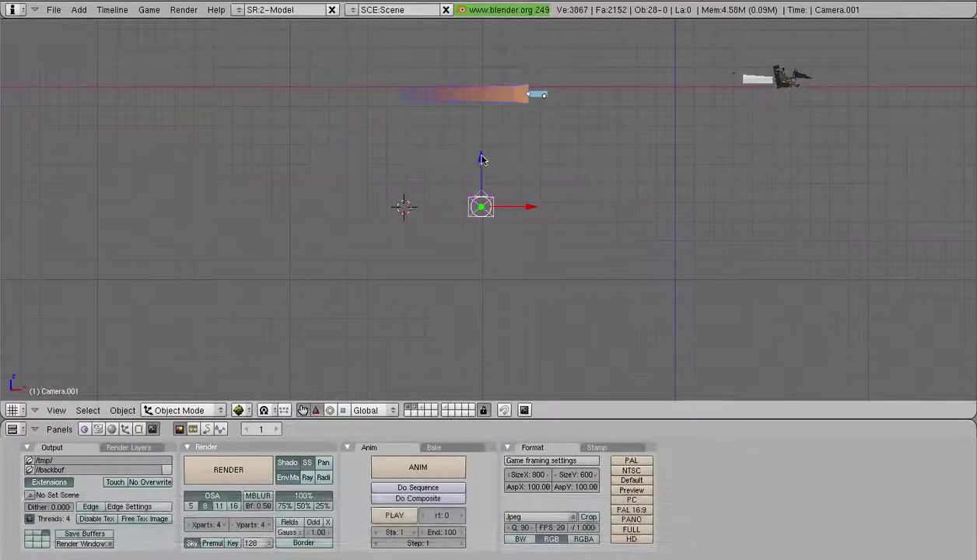
{"action": "left_click_drag", "start_coordinate": [480, 159], "coordinate": [479, 47]}
Step: Render the flames from the new camera, inspect the image, repeat the render and close its window
{"action": "middle_click_drag", "start_coordinate": [481, 112], "coordinate": [515, 253], "text": "shift"}
{"action": "scroll", "coordinate": [467, 225], "scroll_direction": "up", "scroll_amount": 5}
{"action": "scroll", "coordinate": [515, 253], "scroll_direction": "down", "scroll_amount": 2}
{"action": "middle_click_drag", "start_coordinate": [386, 193], "coordinate": [434, 224]}
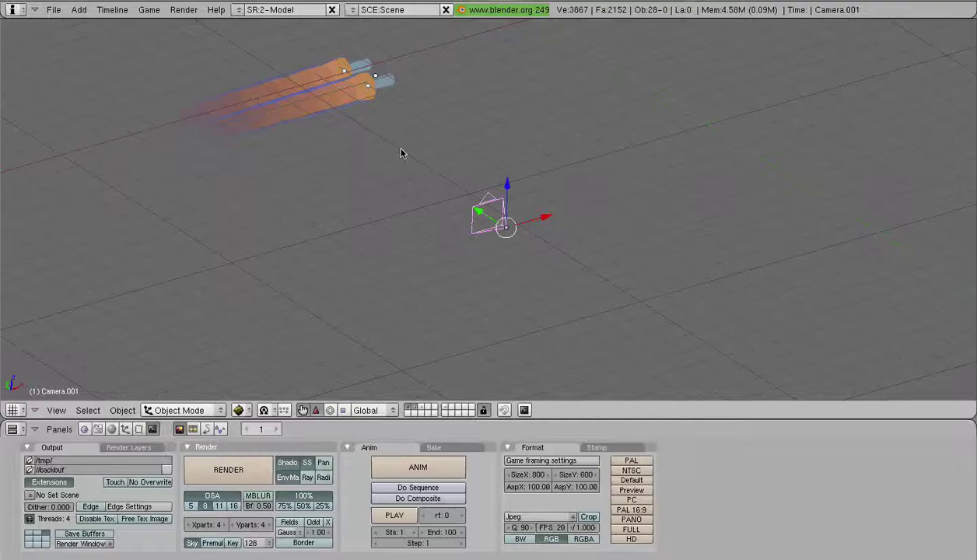
{"action": "key", "text": "F12"}
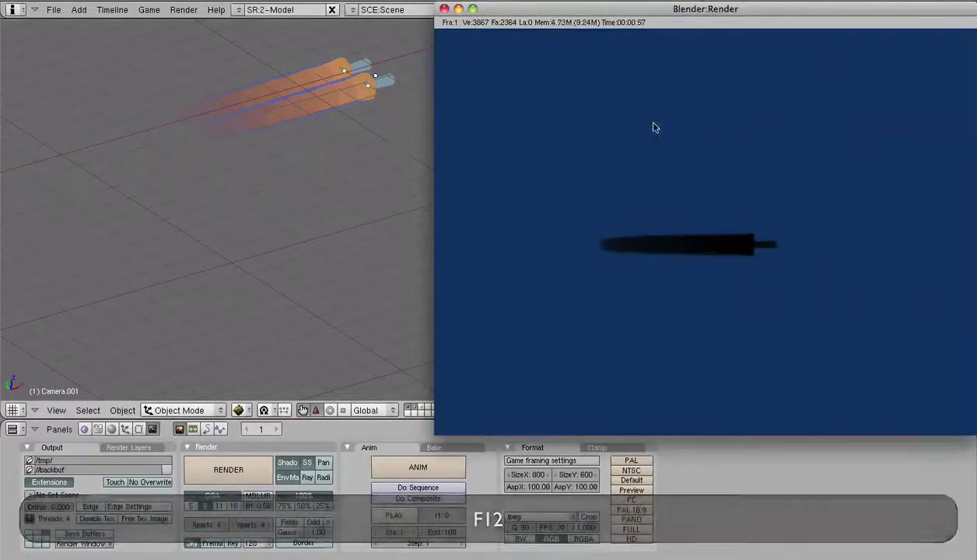
{"action": "left_click_drag", "start_coordinate": [665, 22], "coordinate": [490, 23]}
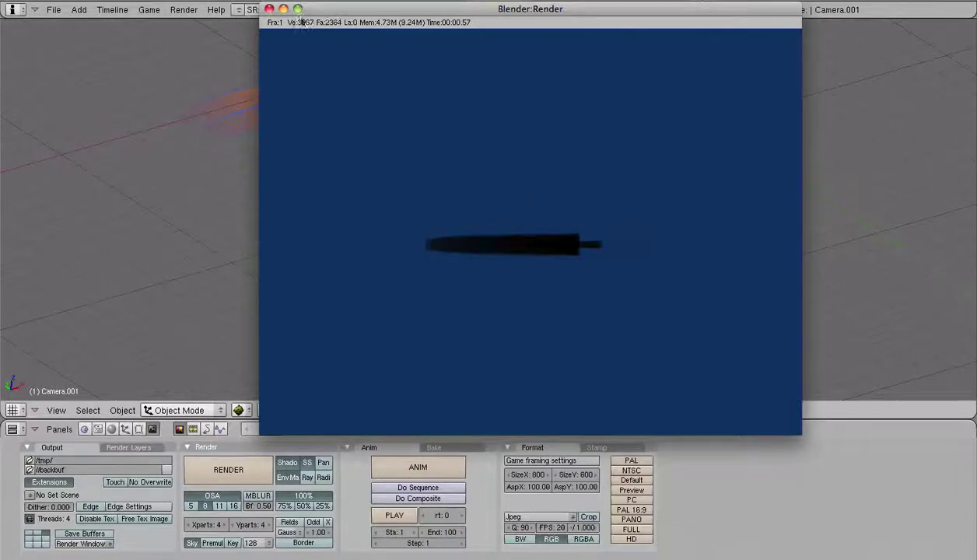
{"action": "left_click", "coordinate": [269, 9]}
{"action": "left_click", "coordinate": [227, 469]}
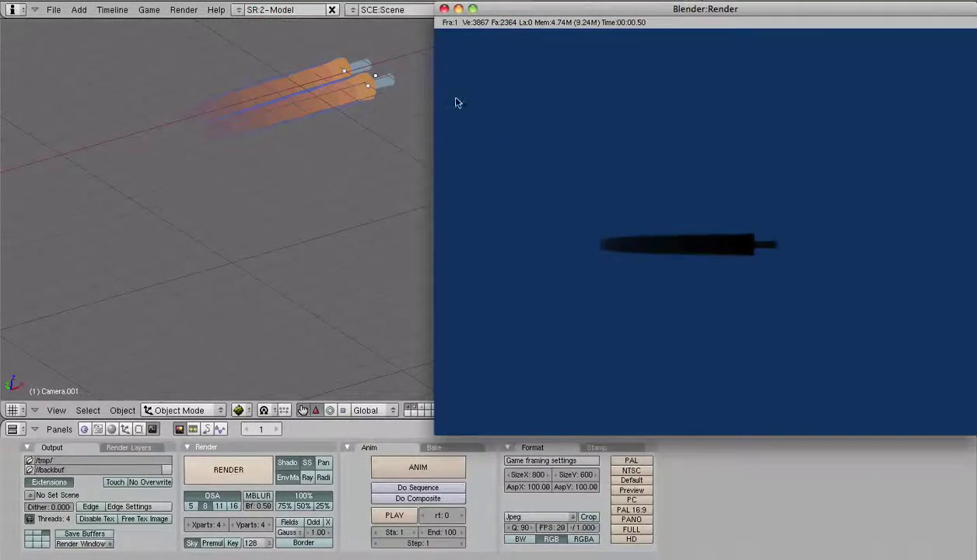
{"action": "left_click", "coordinate": [445, 8]}
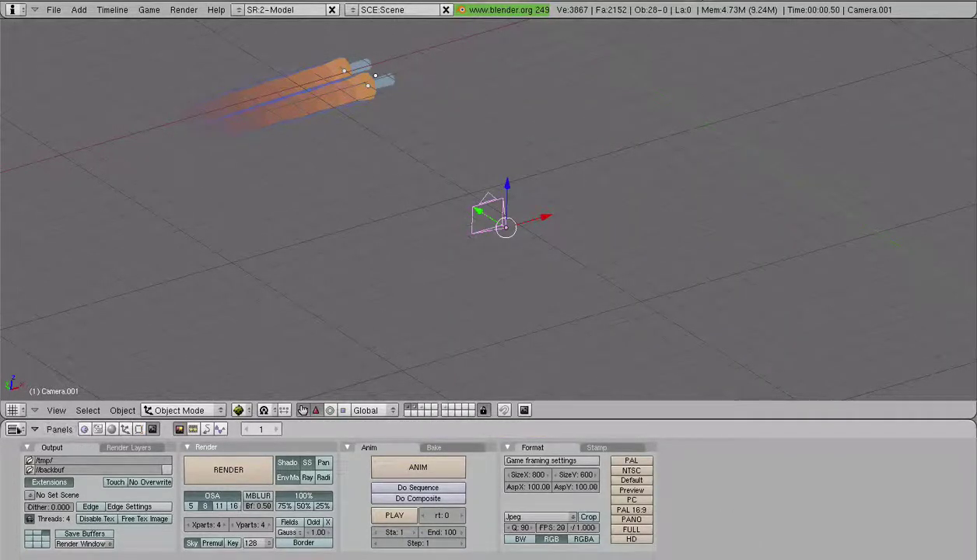
{"action": "left_click", "coordinate": [140, 430]}
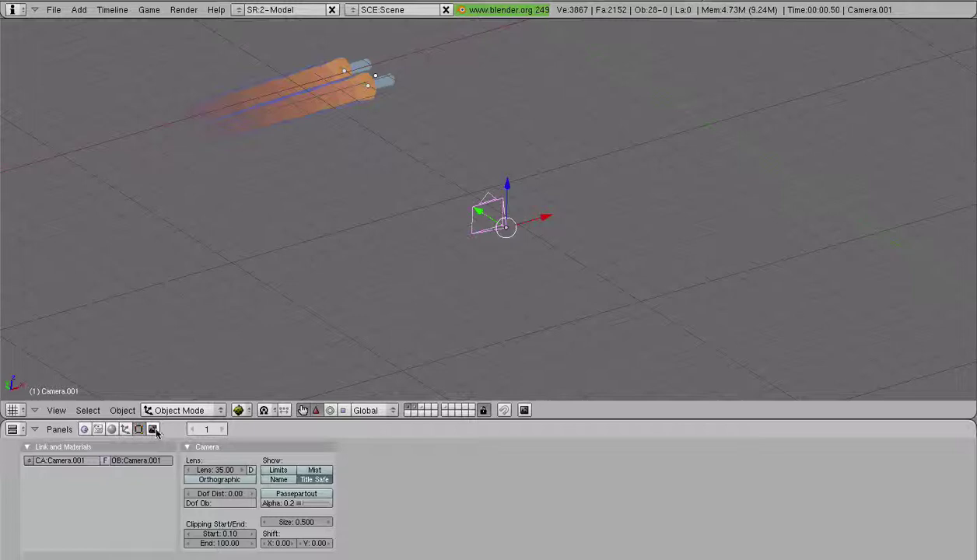
{"action": "left_click", "coordinate": [153, 429]}
{"action": "scroll", "coordinate": [556, 287], "scroll_direction": "up", "scroll_amount": 5}
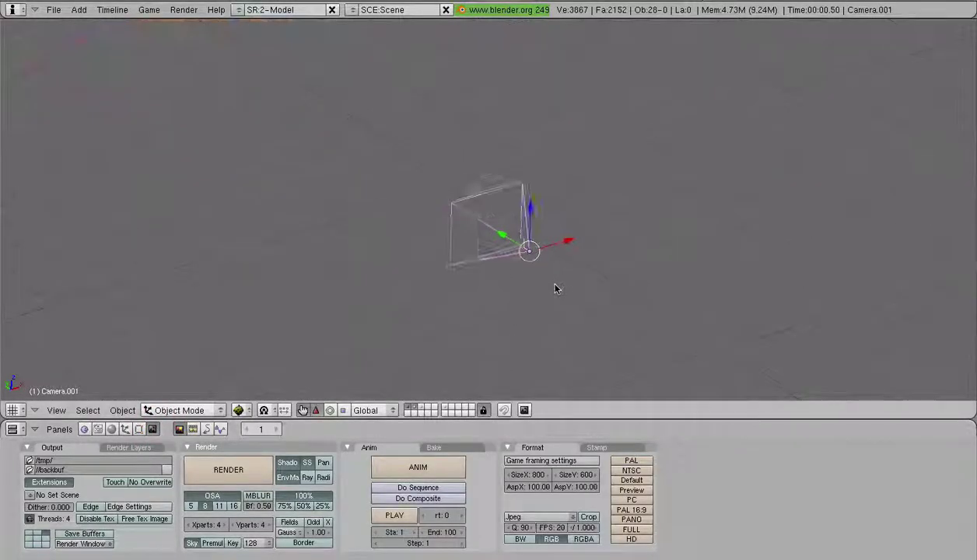
{"action": "scroll", "coordinate": [556, 288], "scroll_direction": "down", "scroll_amount": 2}
{"action": "middle_click_drag", "start_coordinate": [471, 270], "coordinate": [412, 221]}
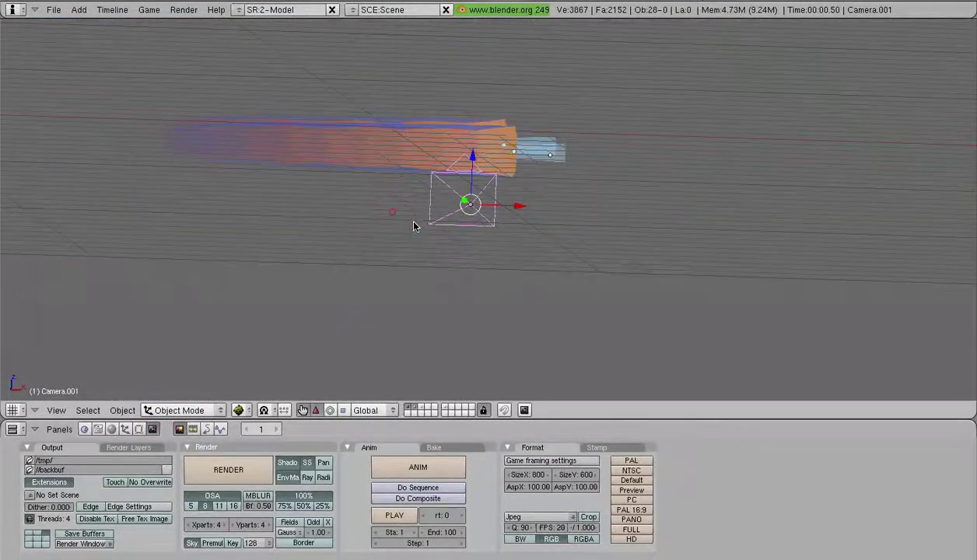
Step: Render the scene once more, examine the tapered end of the flame up close and close the render window
{"action": "key", "text": "F12"}
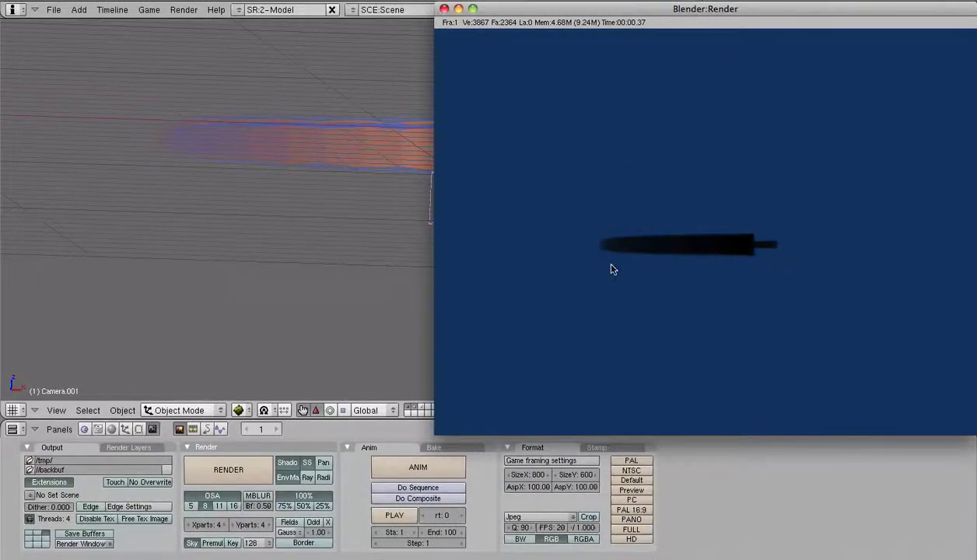
{"action": "key", "text": "z"}
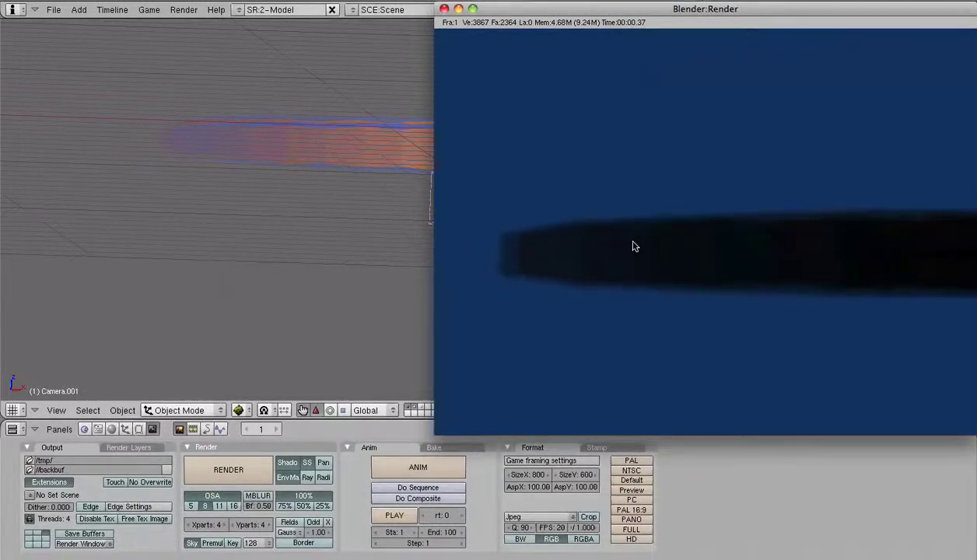
{"action": "scroll", "coordinate": [634, 247], "scroll_direction": "down", "scroll_amount": 2}
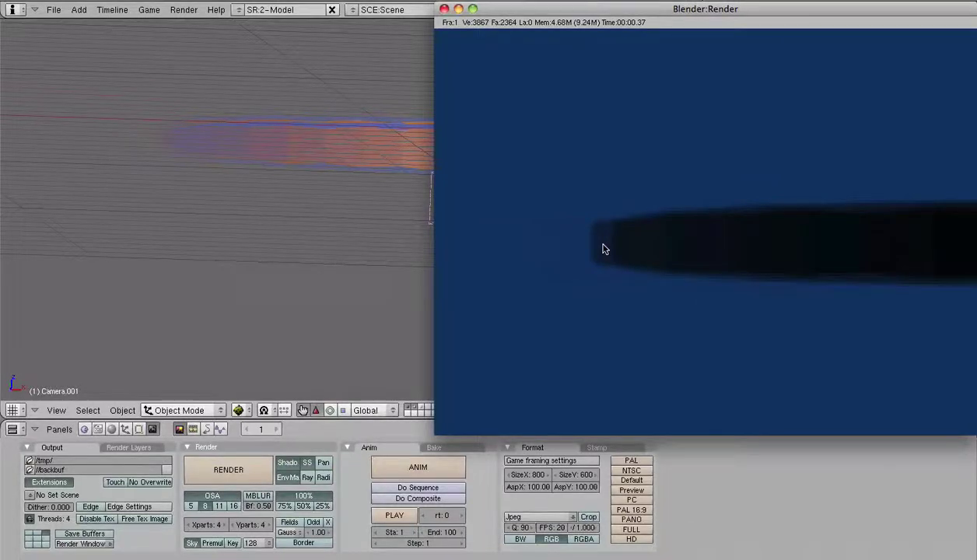
{"action": "scroll", "coordinate": [602, 249], "scroll_direction": "down", "scroll_amount": 3}
{"action": "left_click", "coordinate": [450, 22]}
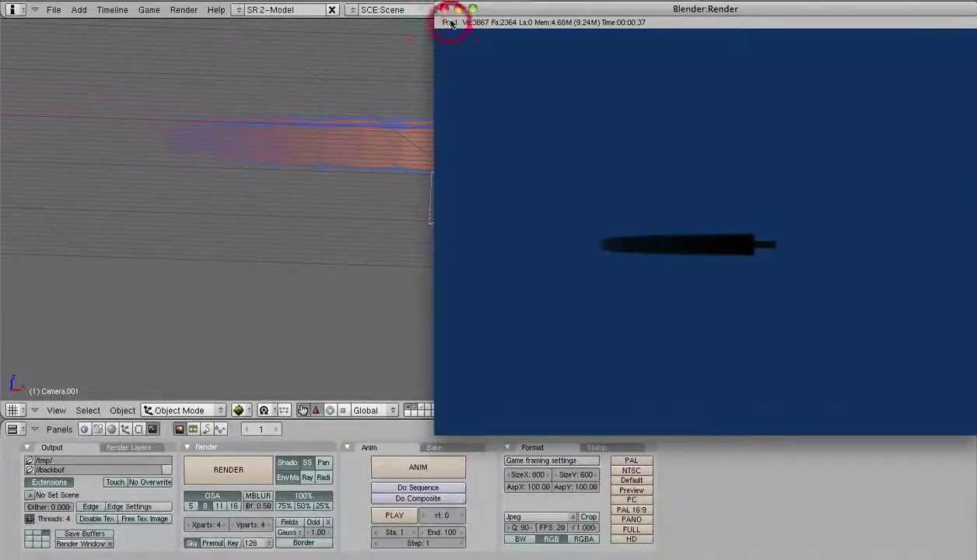
{"action": "left_click", "coordinate": [444, 11]}
Step: Deselect everything, place the 3D cursor near the front ends of the burner flames and add a standard Lamp there
{"action": "middle_click_drag", "start_coordinate": [353, 221], "coordinate": [510, 285]}
{"action": "key", "text": "a"}
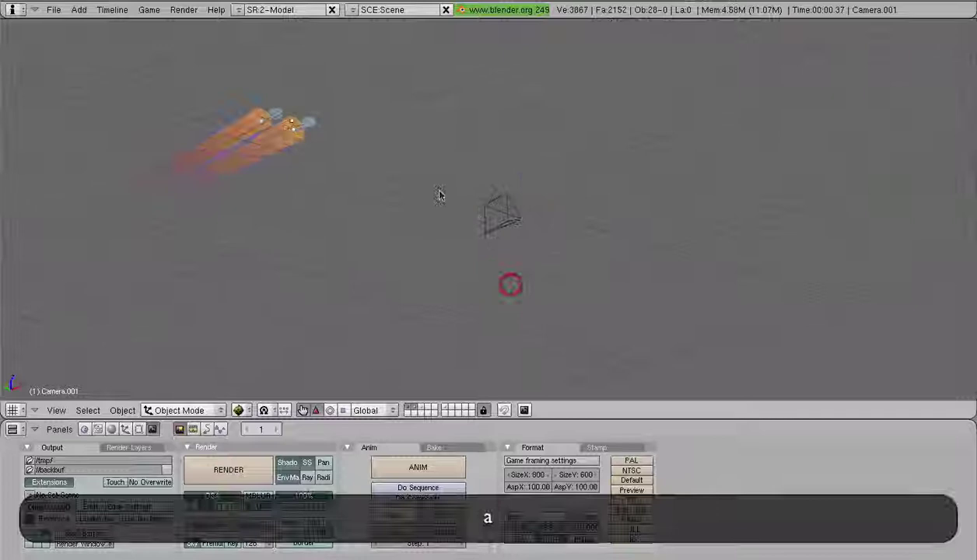
{"action": "middle_click_drag", "start_coordinate": [440, 194], "coordinate": [451, 210]}
{"action": "left_click", "coordinate": [246, 73]}
{"action": "middle_click_drag", "start_coordinate": [300, 155], "coordinate": [316, 189], "text": "shift"}
{"action": "middle_click_drag", "start_coordinate": [435, 191], "coordinate": [490, 294]}
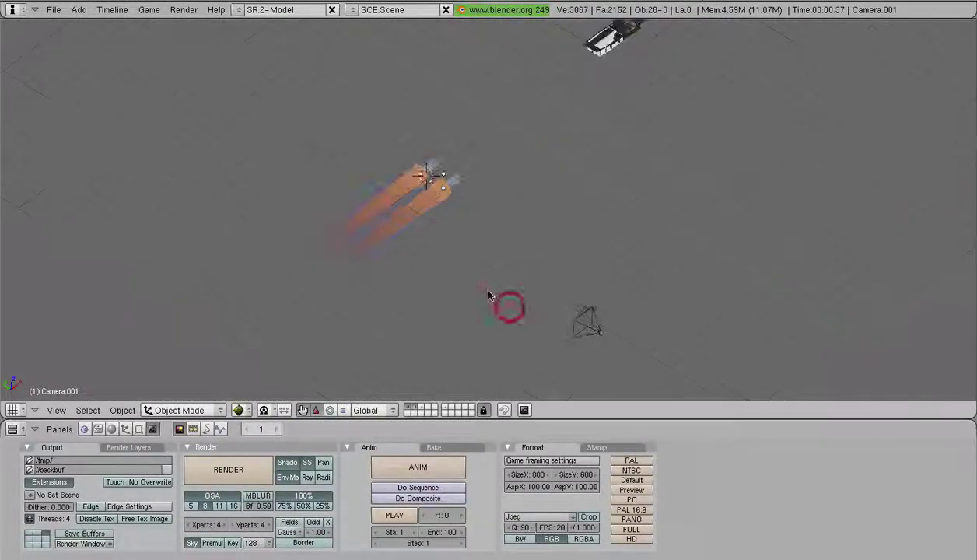
{"action": "key", "text": "space"}
{"action": "mouse_move", "coordinate": [568, 405]}
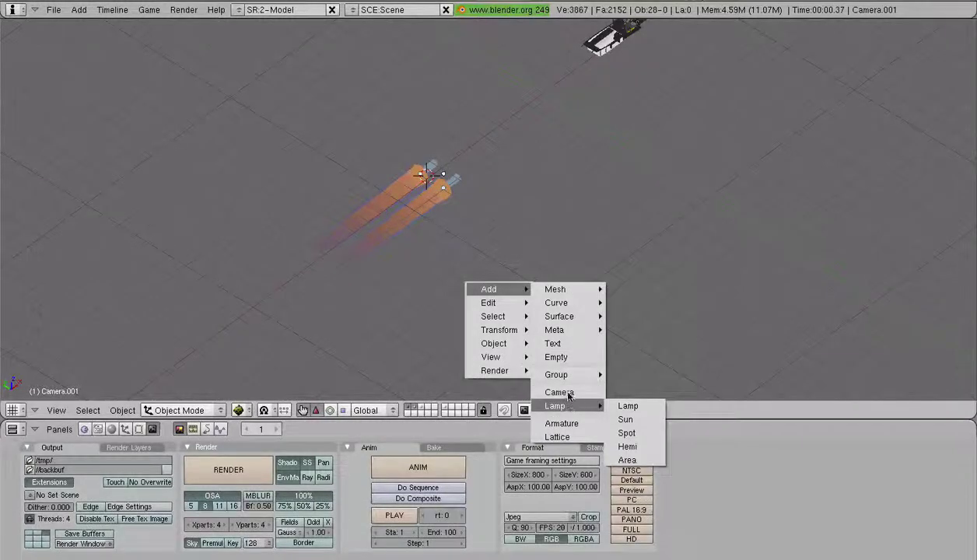
{"action": "left_click", "coordinate": [635, 408]}
Step: Move the lamp down along the Z axis towards the burner flames
{"action": "scroll", "coordinate": [486, 274], "scroll_direction": "up", "scroll_amount": 5}
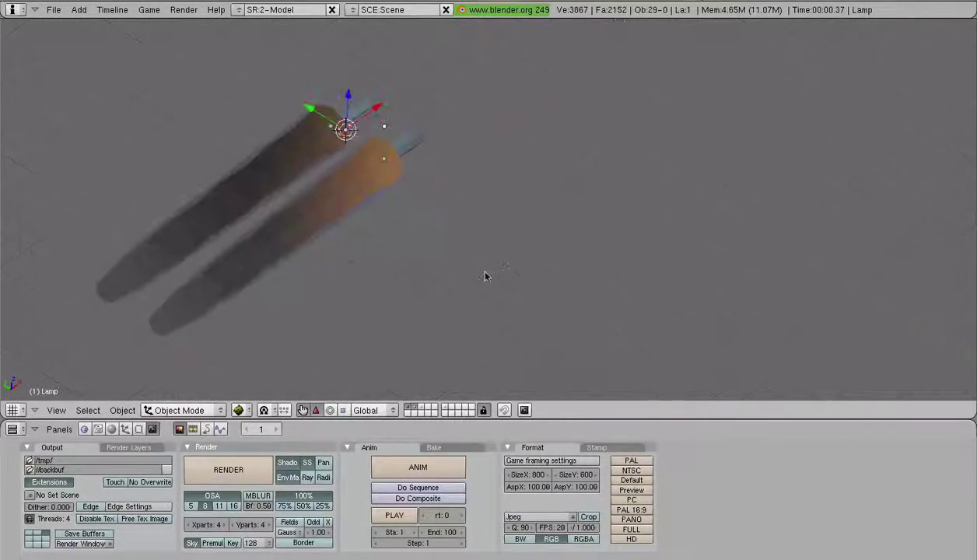
{"action": "middle_click_drag", "start_coordinate": [485, 275], "coordinate": [430, 236]}
{"action": "scroll", "coordinate": [374, 224], "scroll_direction": "up", "scroll_amount": 4}
{"action": "scroll", "coordinate": [268, 136], "scroll_direction": "down", "scroll_amount": 4}
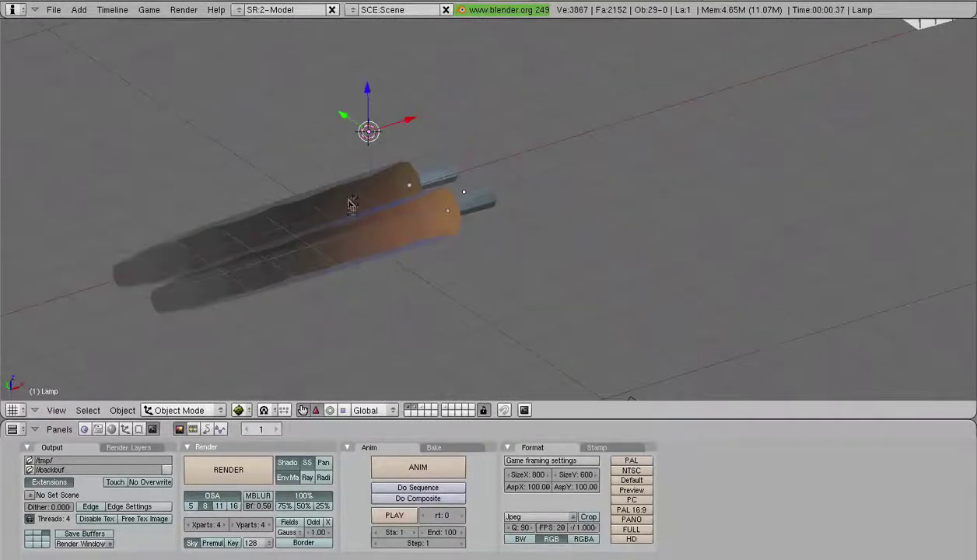
{"action": "scroll", "coordinate": [342, 206], "scroll_direction": "down", "scroll_amount": 2}
{"action": "scroll", "coordinate": [381, 240], "scroll_direction": "up", "scroll_amount": 1}
{"action": "middle_click_drag", "start_coordinate": [373, 245], "coordinate": [522, 263], "text": "shift"}
{"action": "left_click_drag", "start_coordinate": [473, 109], "coordinate": [469, 198]}
Step: In front view, move the lamp down along the Z axis into the height range of the burner flames
{"action": "scroll", "coordinate": [482, 246], "scroll_direction": "down", "scroll_amount": 1}
{"action": "middle_click_drag", "start_coordinate": [451, 278], "coordinate": [350, 118]}
{"action": "key", "text": "KP_1"}
{"action": "scroll", "coordinate": [350, 118], "scroll_direction": "up", "scroll_amount": 3}
{"action": "key", "text": "g"}
{"action": "key", "text": "z"}
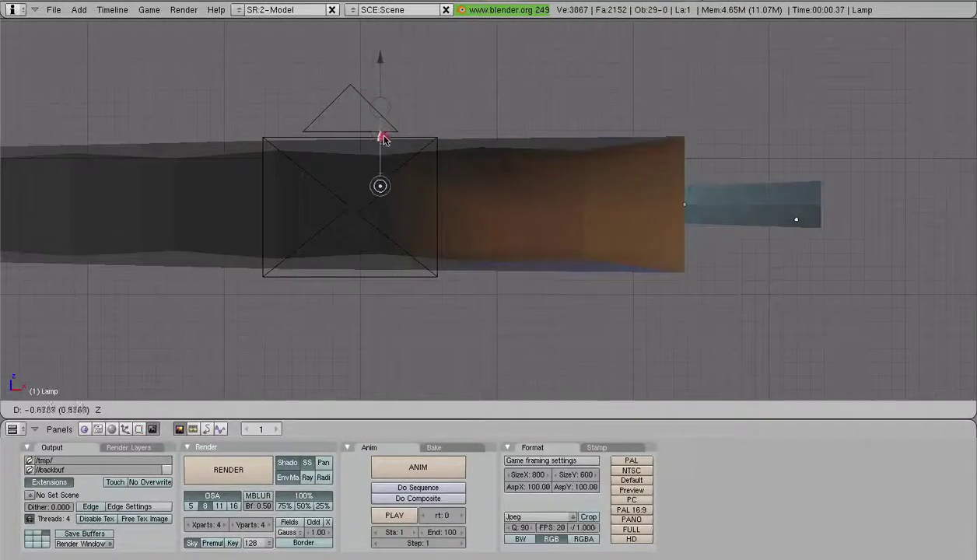
{"action": "left_click", "coordinate": [385, 150]}
Step: In side view, move the lamp along the Y axis into the centre of the flame nearest the camera
{"action": "scroll", "coordinate": [385, 149], "scroll_direction": "down", "scroll_amount": 4}
{"action": "middle_click_drag", "start_coordinate": [385, 149], "coordinate": [450, 222]}
{"action": "key", "text": "KP_3"}
{"action": "scroll", "coordinate": [645, 227], "scroll_direction": "up", "scroll_amount": 5}
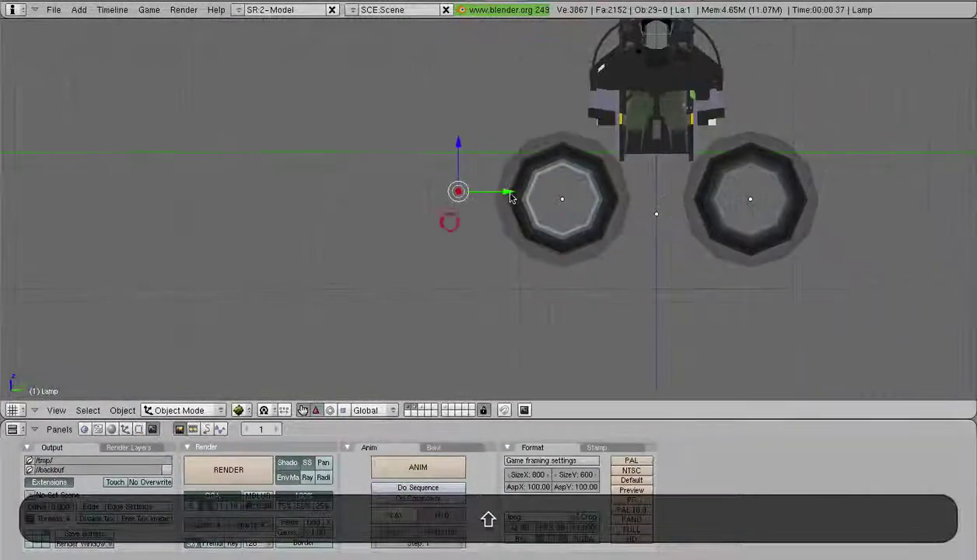
{"action": "left_click_drag", "start_coordinate": [511, 193], "coordinate": [569, 199]}
{"action": "left_click", "coordinate": [614, 202]}
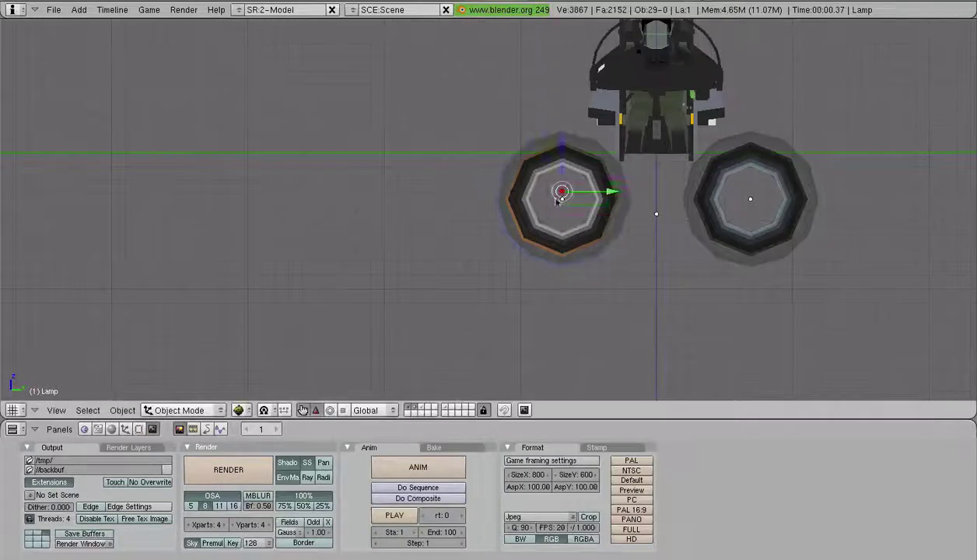
Step: Render the scene with the lamp inside the flame, examine the whole flame and close the render window
{"action": "middle_click_drag", "start_coordinate": [614, 202], "coordinate": [499, 227]}
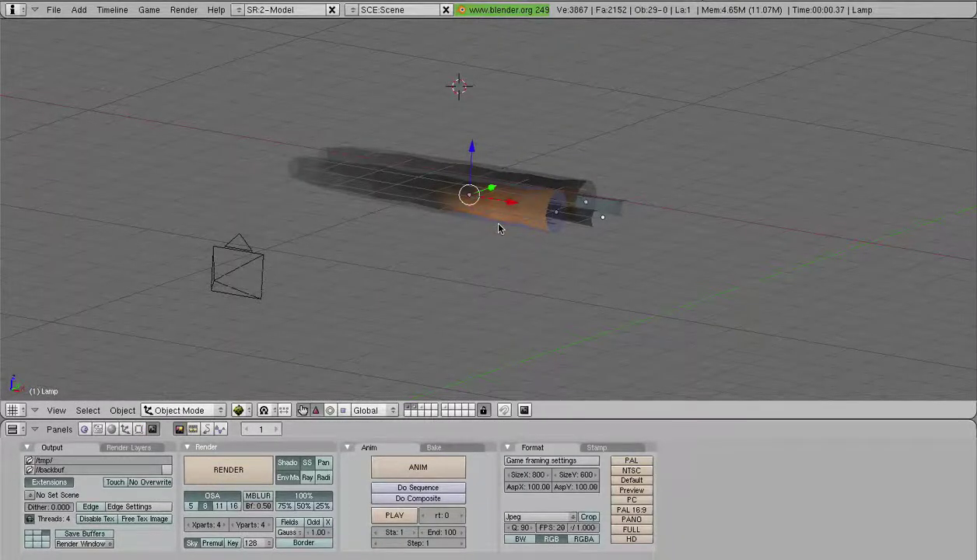
{"action": "key", "text": "F12"}
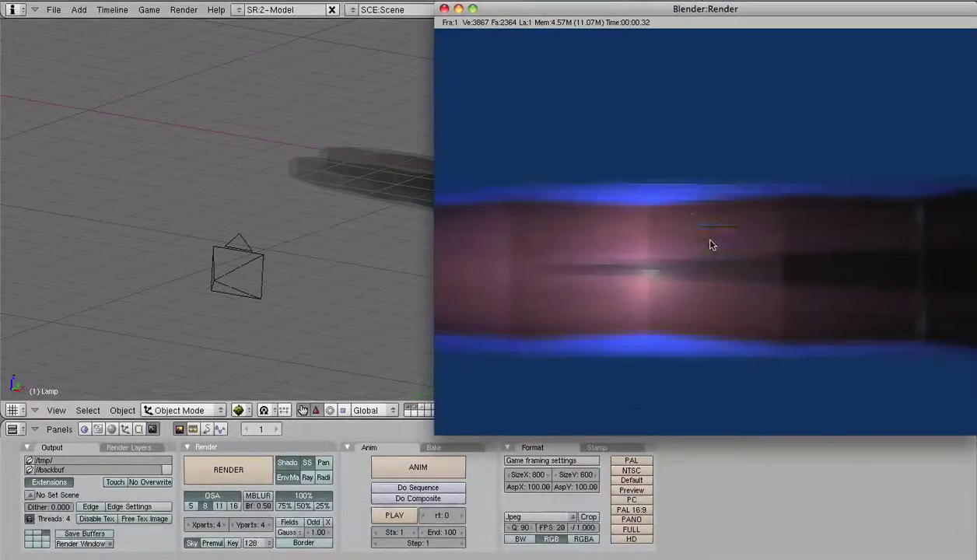
{"action": "scroll", "coordinate": [709, 244], "scroll_direction": "down", "scroll_amount": 4}
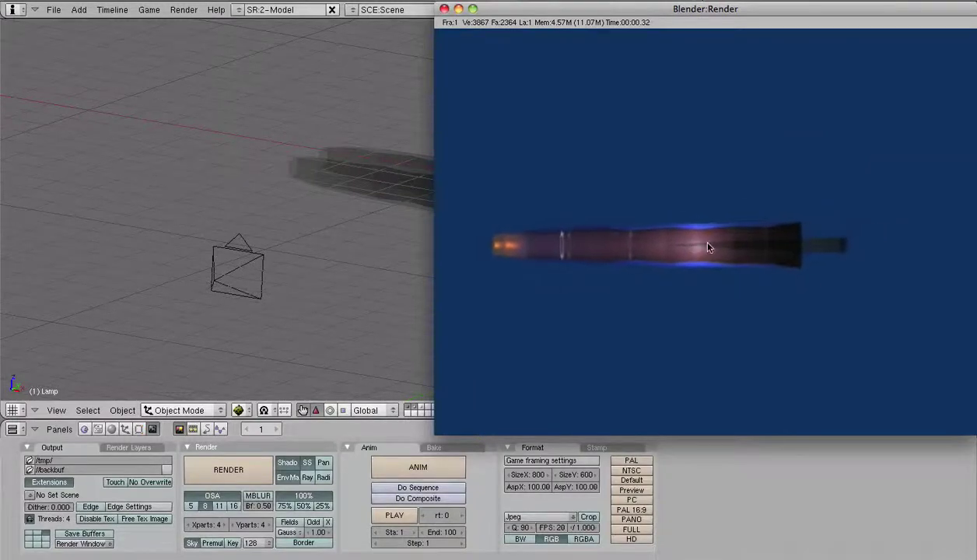
{"action": "mouse_move", "coordinate": [707, 247]}
{"action": "middle_mouse_down"}
{"action": "mouse_move", "coordinate": [596, 249]}
{"action": "mouse_move", "coordinate": [698, 246]}
{"action": "middle_mouse_up"}
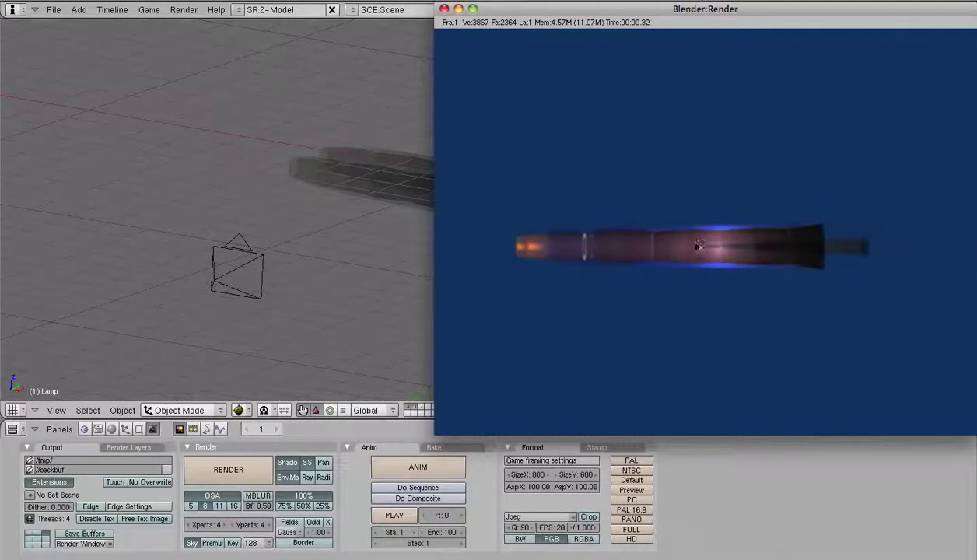
{"action": "key", "text": "Escape"}
Step: Duplicate the lamp in place and move the copy along the X axis towards the flame's tapered end
{"action": "scroll", "coordinate": [389, 234], "scroll_direction": "down", "scroll_amount": 3}
{"action": "middle_click_drag", "start_coordinate": [372, 248], "coordinate": [485, 269]}
{"action": "scroll", "coordinate": [484, 269], "scroll_direction": "up", "scroll_amount": 5}
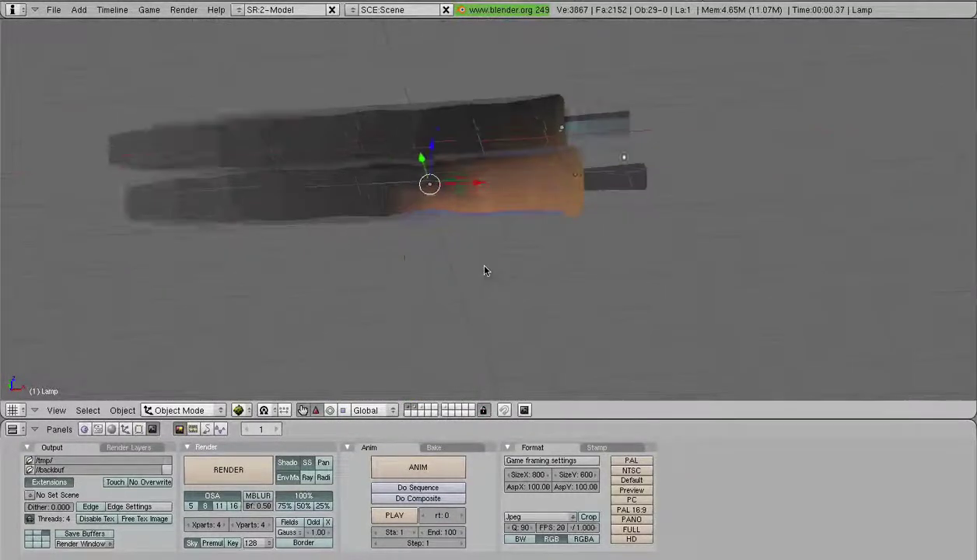
{"action": "scroll", "coordinate": [474, 249], "scroll_direction": "up", "scroll_amount": 2}
{"action": "key", "text": "shift+d"}
{"action": "right_click", "coordinate": [467, 225]}
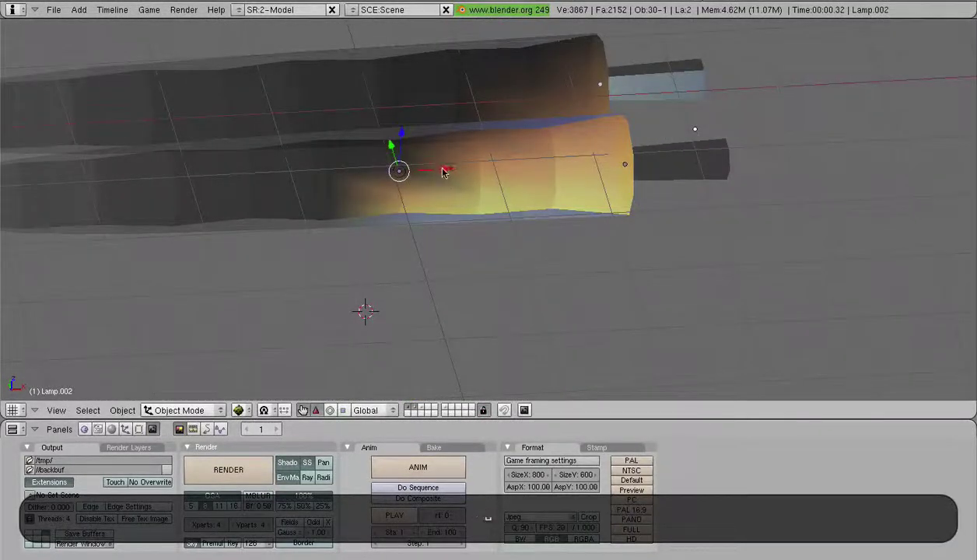
{"action": "left_click_drag", "start_coordinate": [444, 170], "coordinate": [224, 183]}
Step: Deselect everything, render the scene with both lamps, examine the flame's tapered end and return to the 3D view
{"action": "middle_click_drag", "start_coordinate": [272, 195], "coordinate": [450, 207], "text": "shift"}
{"action": "scroll", "coordinate": [420, 236], "scroll_direction": "up", "scroll_amount": 2}
{"action": "scroll", "coordinate": [389, 233], "scroll_direction": "down", "scroll_amount": 2}
{"action": "key", "text": "a"}
{"action": "scroll", "coordinate": [409, 232], "scroll_direction": "down", "scroll_amount": 2}
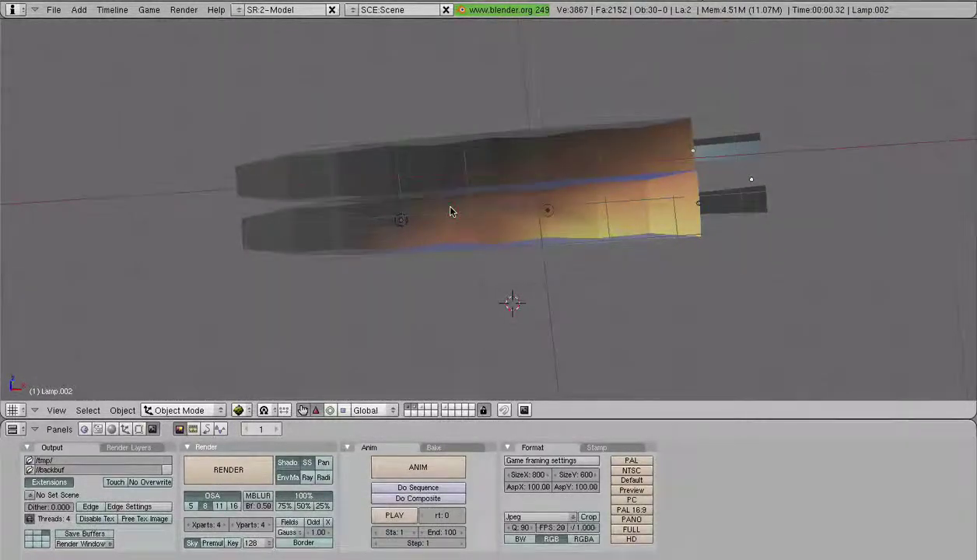
{"action": "key", "text": "F12"}
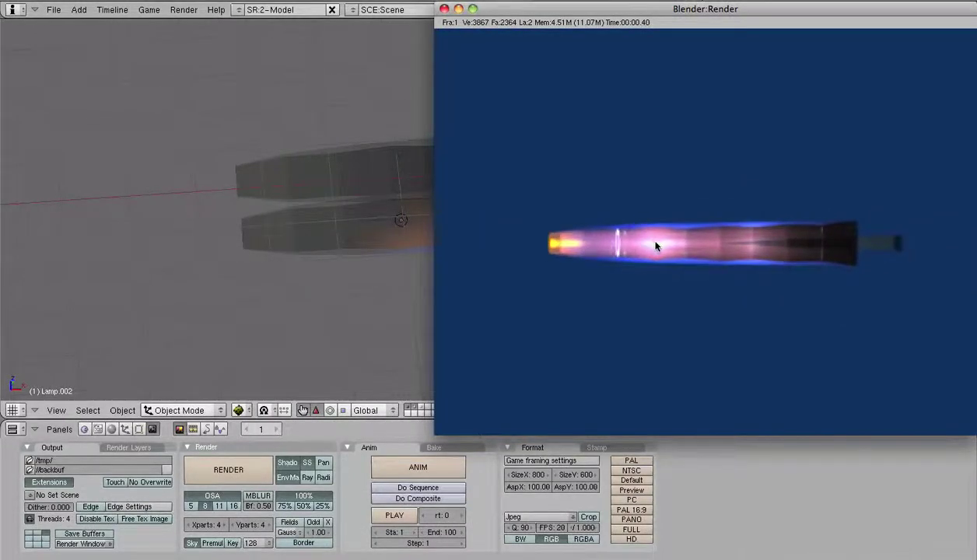
{"action": "middle_click_drag", "start_coordinate": [656, 246], "coordinate": [609, 247]}
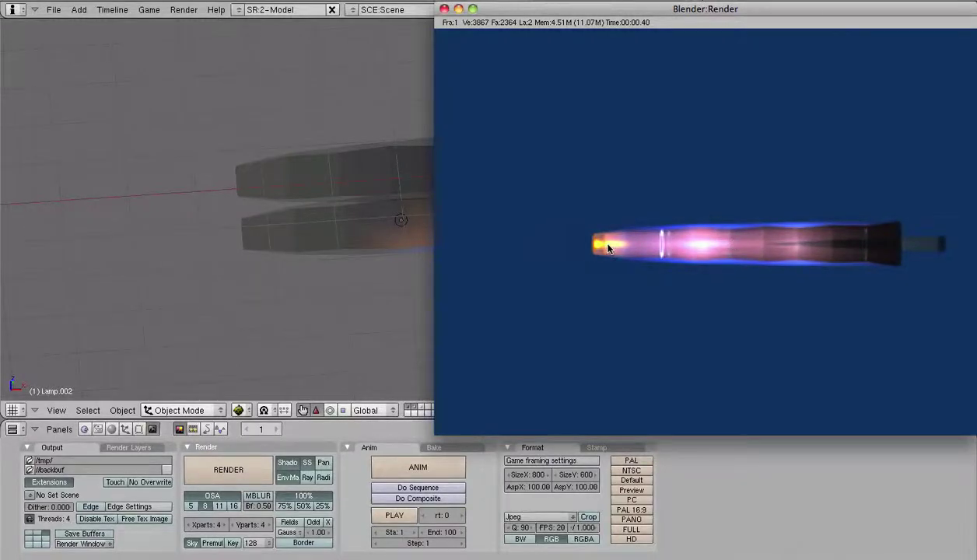
{"action": "left_click", "coordinate": [399, 258]}
Step: Select the original lamp inside the nearer flame and switch the 3D view to wireframe display
{"action": "scroll", "coordinate": [399, 258], "scroll_direction": "up", "scroll_amount": 3}
{"action": "right_click", "coordinate": [594, 211]}
{"action": "right_click", "coordinate": [595, 211]}
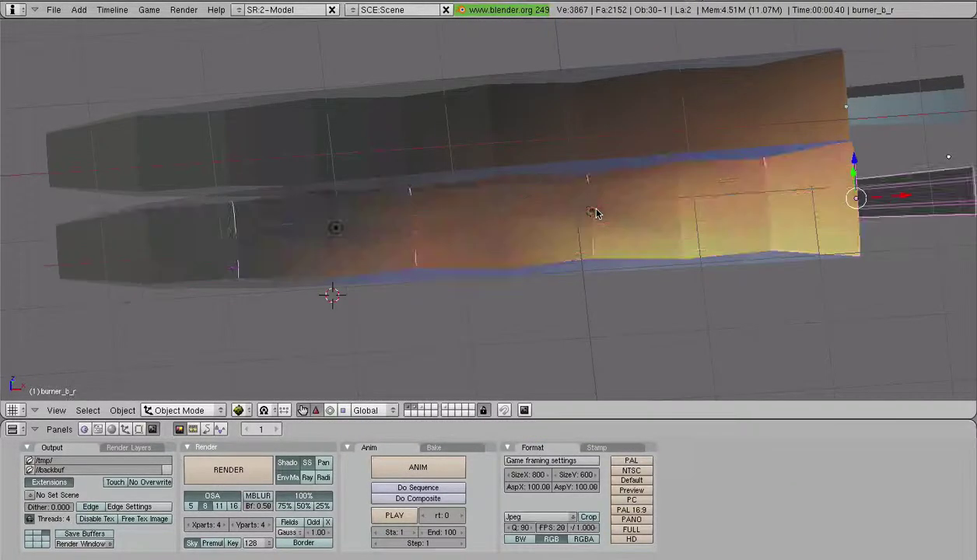
{"action": "right_click", "coordinate": [593, 211]}
{"action": "scroll", "coordinate": [610, 217], "scroll_direction": "up", "scroll_amount": 2}
{"action": "middle_click_drag", "start_coordinate": [615, 218], "coordinate": [546, 232], "text": "shift"}
{"action": "key", "text": "z"}
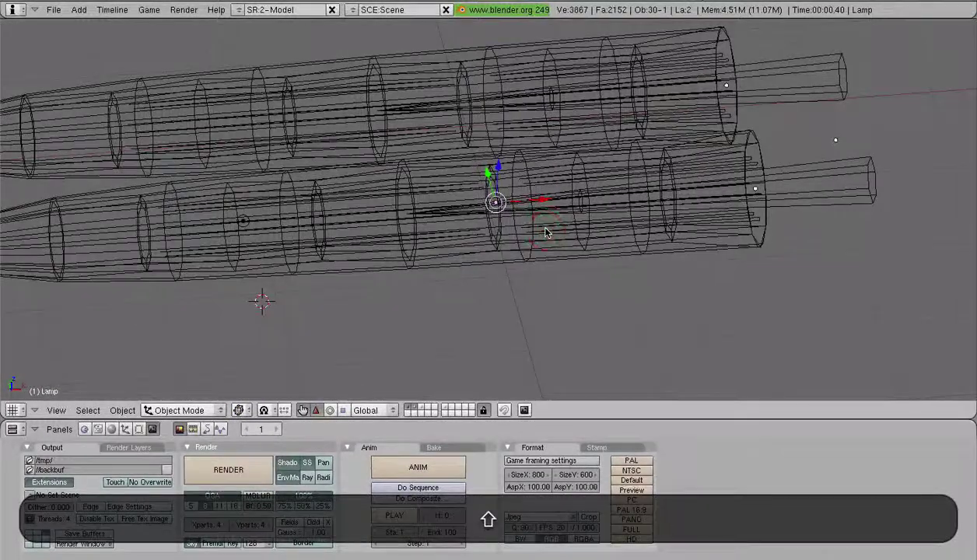
Step: Duplicate the original lamp and move the copy along the X axis to the flame's wide nozzle end
{"action": "key", "text": "shift+d"}
{"action": "left_click", "coordinate": [546, 233]}
{"action": "left_click_drag", "start_coordinate": [542, 203], "coordinate": [756, 226]}
Step: In side view, lower the new lamp slightly along the Z axis towards the flame's centre
{"action": "middle_click_drag", "start_coordinate": [754, 227], "coordinate": [479, 227]}
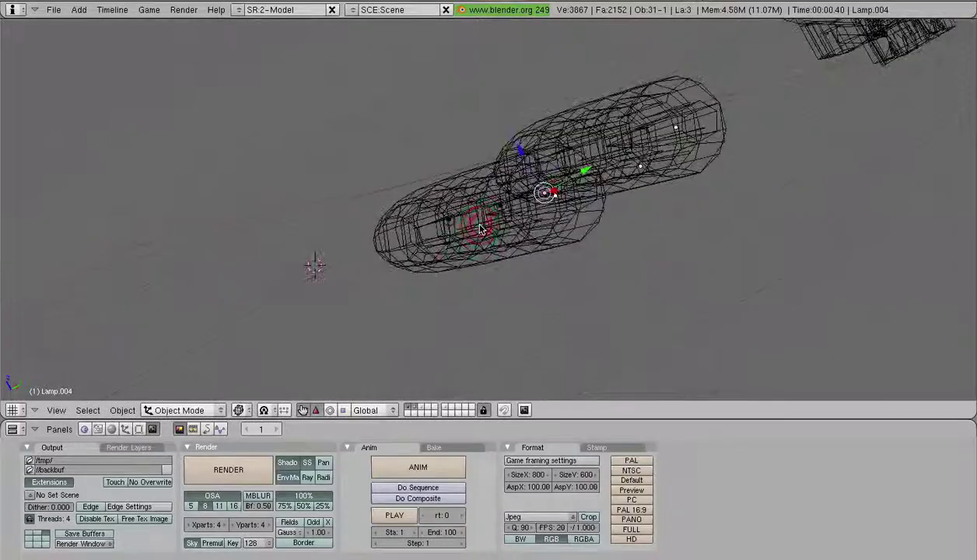
{"action": "key", "text": "KP_3"}
{"action": "scroll", "coordinate": [492, 214], "scroll_direction": "up", "scroll_amount": 6}
{"action": "left_click_drag", "start_coordinate": [521, 167], "coordinate": [522, 184]}
Step: Render the scene with three lamps, examine the nozzle end of the flame and close the render window
{"action": "scroll", "coordinate": [513, 204], "scroll_direction": "down", "scroll_amount": 5}
{"action": "middle_click_drag", "start_coordinate": [491, 237], "coordinate": [543, 250]}
{"action": "scroll", "coordinate": [543, 249], "scroll_direction": "down", "scroll_amount": 2}
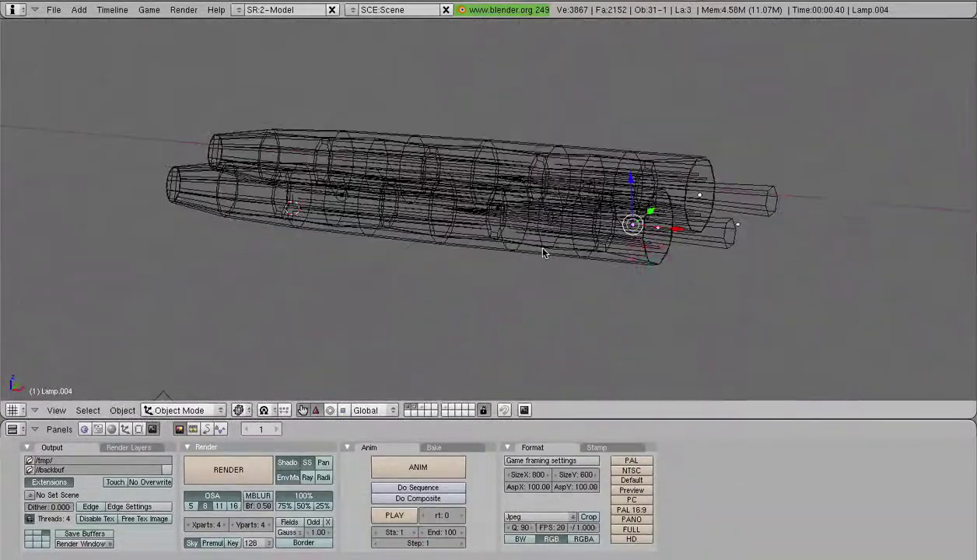
{"action": "key", "text": "F12"}
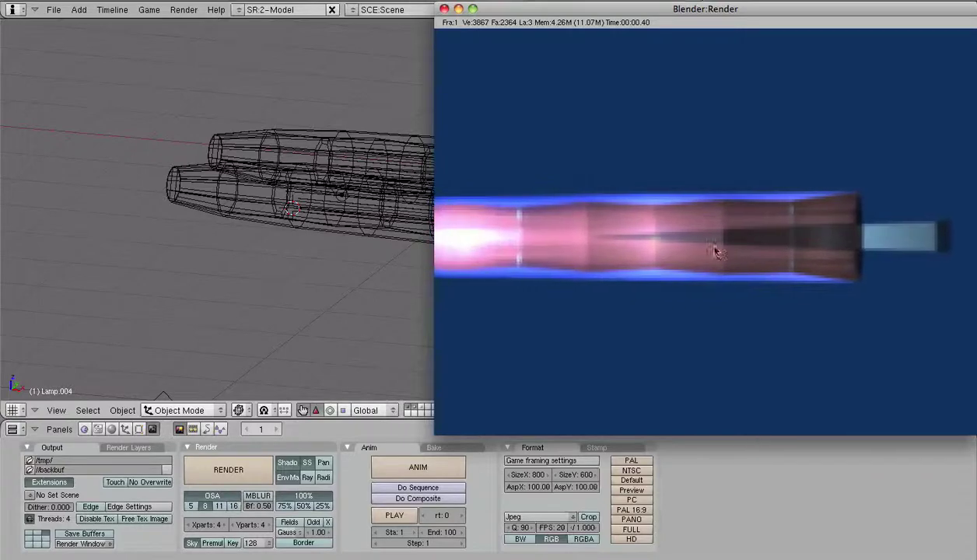
{"action": "left_click", "coordinate": [444, 9]}
Step: Select the camera beside the burners and move it along the Y axis closer to the flames
{"action": "scroll", "coordinate": [443, 67], "scroll_direction": "down", "scroll_amount": 6}
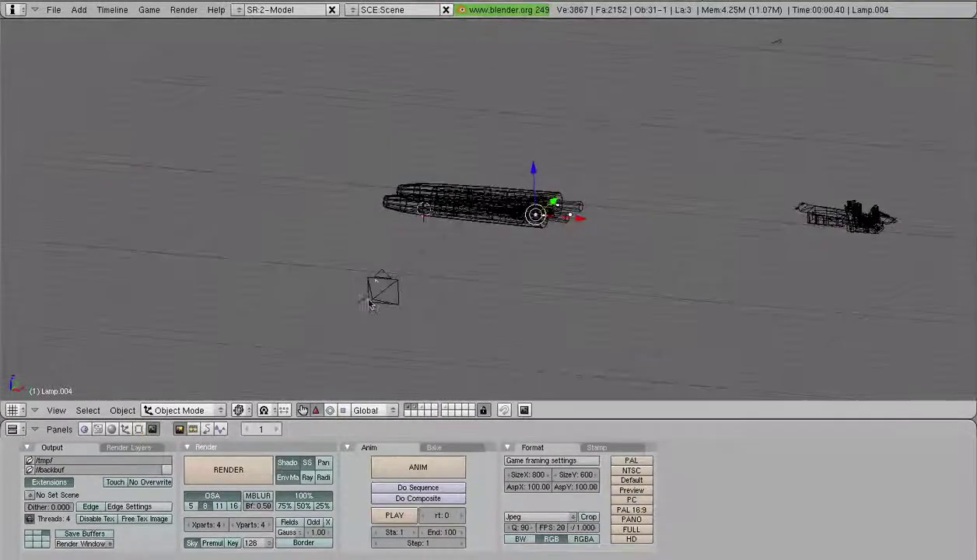
{"action": "middle_click_drag", "start_coordinate": [459, 155], "coordinate": [580, 287]}
{"action": "right_click", "coordinate": [610, 323]}
{"action": "middle_click_drag", "start_coordinate": [580, 331], "coordinate": [632, 344]}
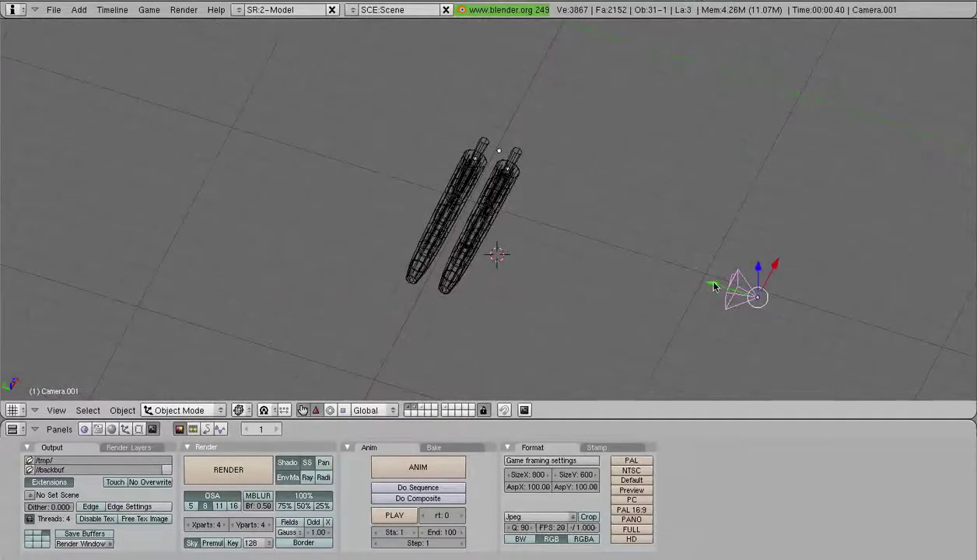
{"action": "left_click_drag", "start_coordinate": [711, 288], "coordinate": [610, 258]}
Step: Render to check the framing, close the render window and move the camera still closer along the Y axis
{"action": "key", "text": "F12"}
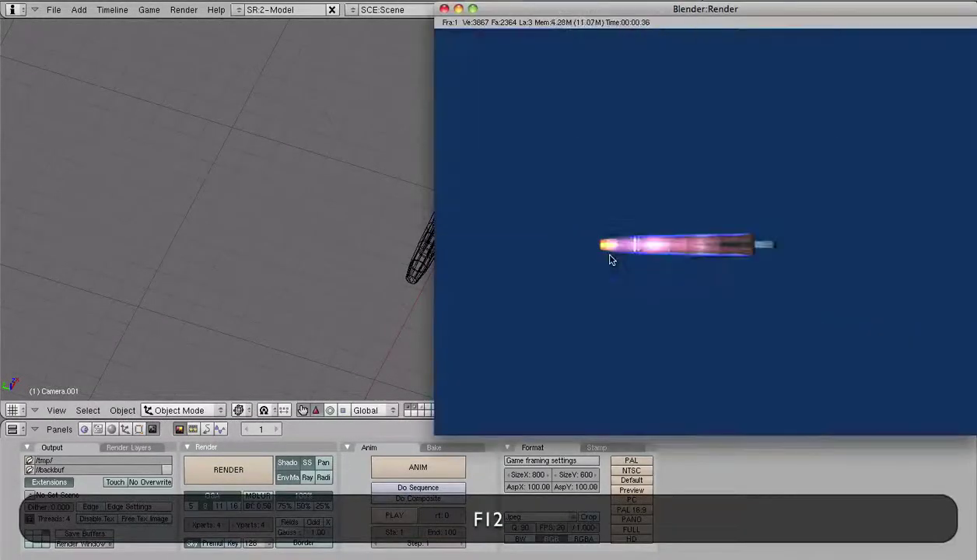
{"action": "left_click", "coordinate": [444, 9]}
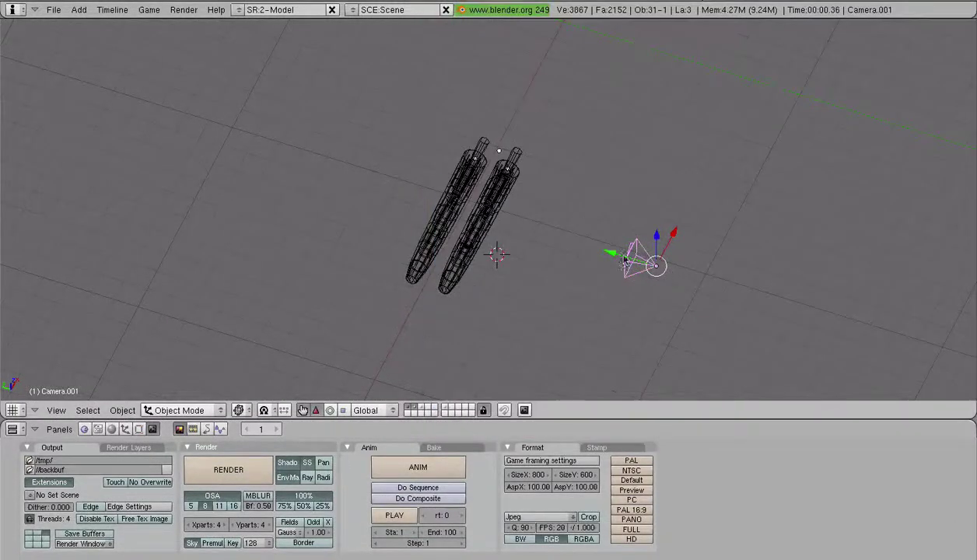
{"action": "key", "text": "g"}
{"action": "left_click", "coordinate": [555, 264]}
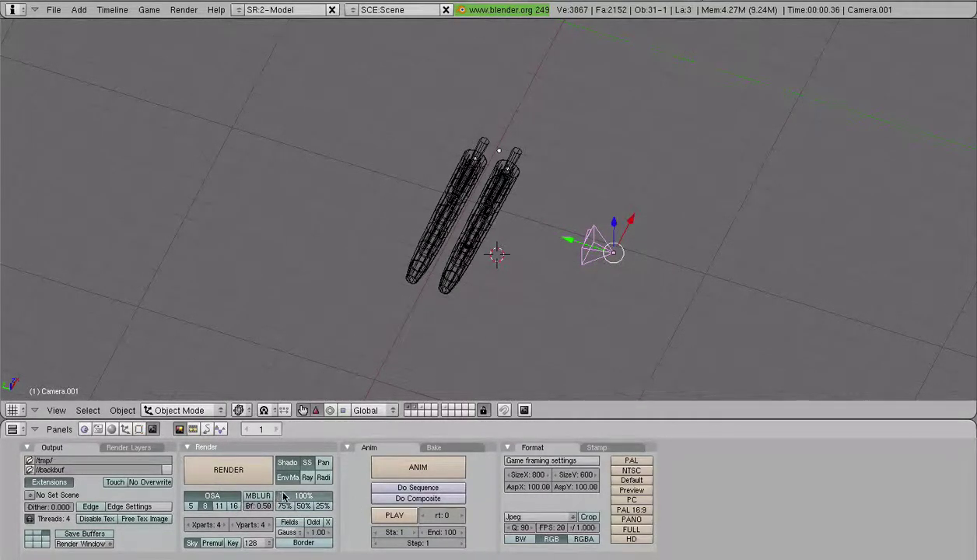
Step: Set the render size to 1280 by 720 pixels
{"action": "left_click", "coordinate": [533, 474]}
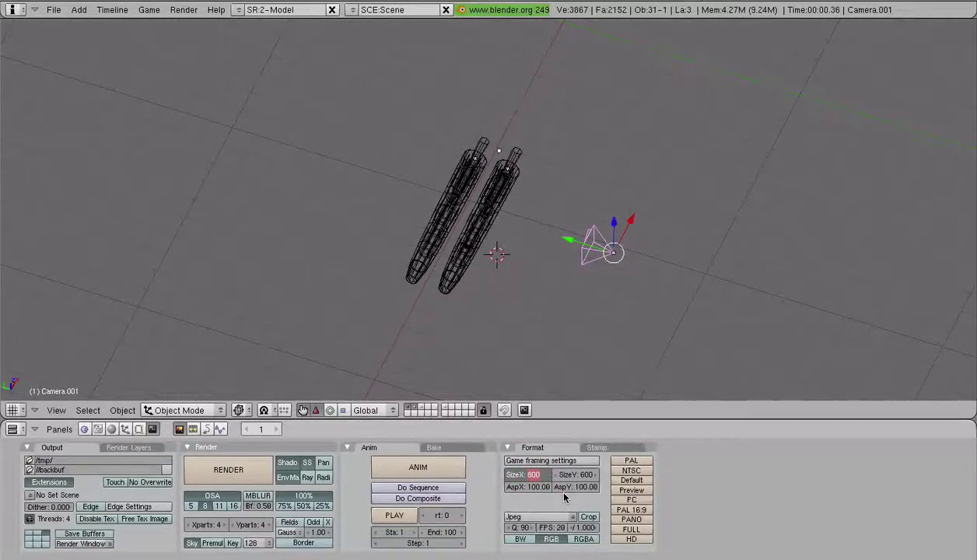
{"action": "type", "text": "1280"}
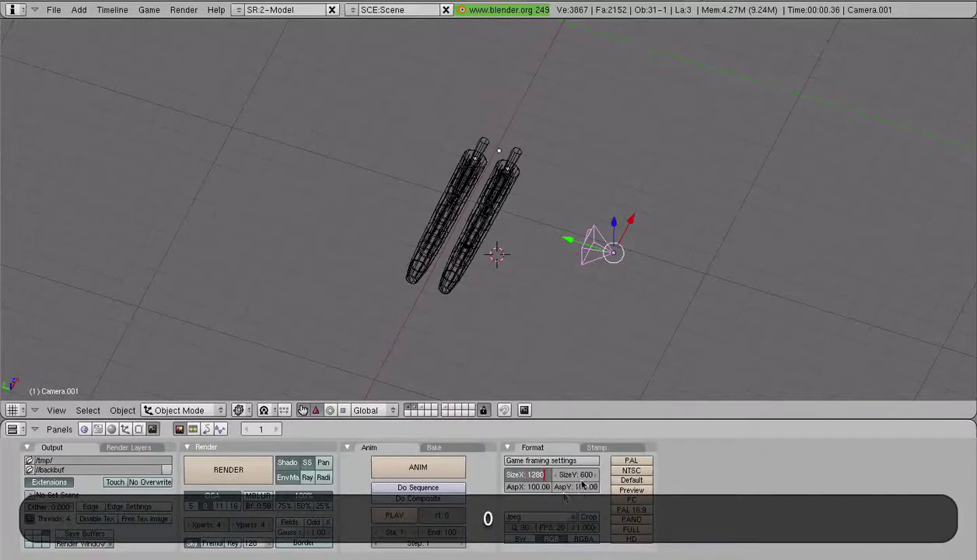
{"action": "left_click", "coordinate": [582, 475]}
{"action": "type", "text": "720"}
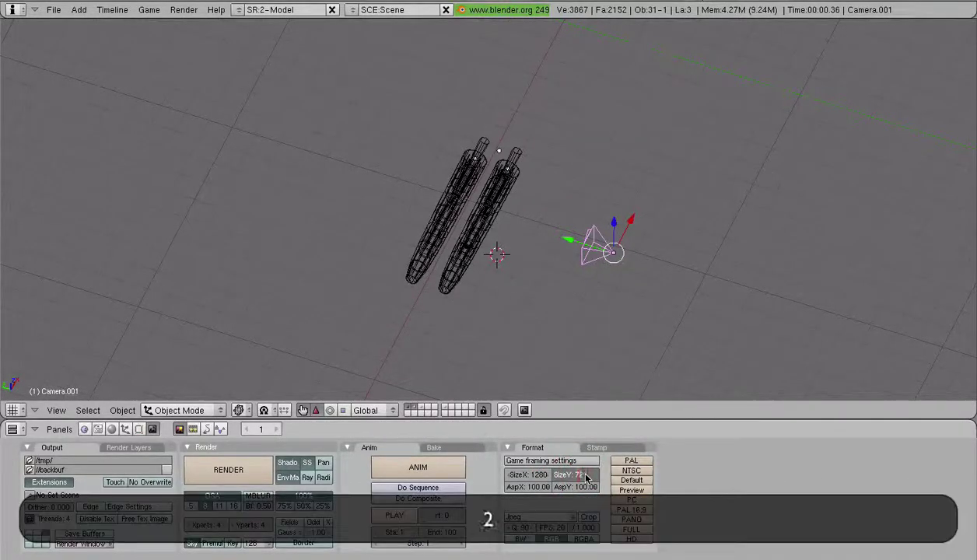
{"action": "left_click", "coordinate": [745, 477]}
Step: Render the scene at the new size and examine the flame enlarged in the render window
{"action": "scroll", "coordinate": [589, 297], "scroll_direction": "up", "scroll_amount": 2}
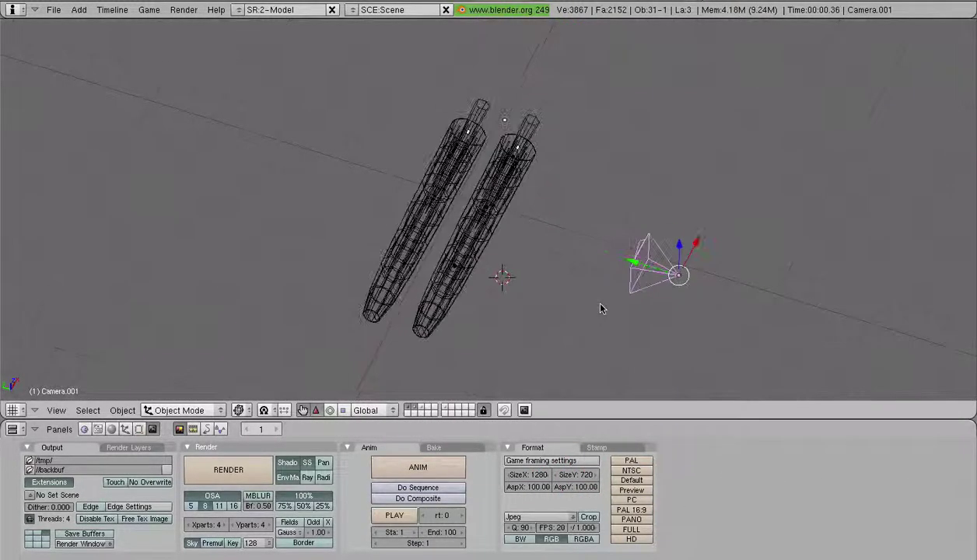
{"action": "key", "text": "F12"}
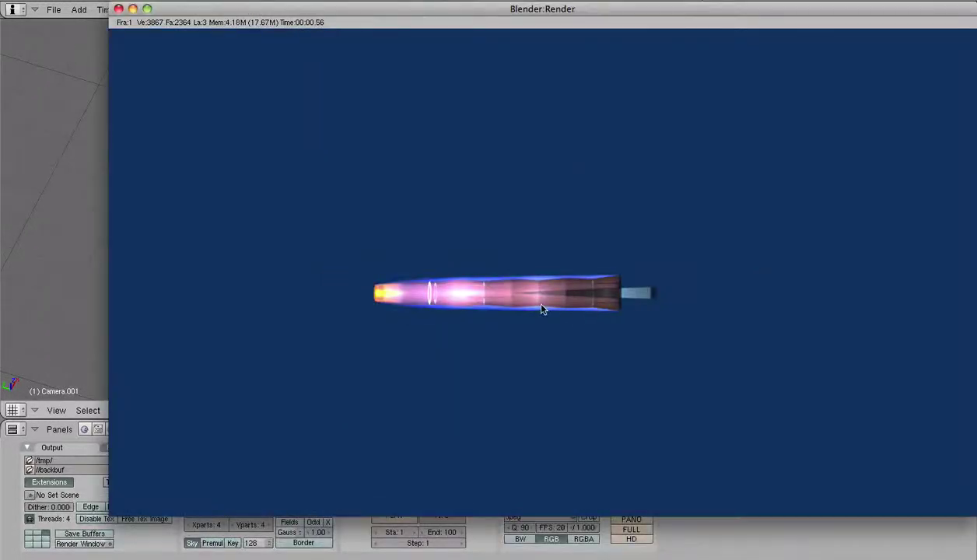
{"action": "scroll", "coordinate": [545, 307], "scroll_direction": "up", "scroll_amount": 2}
{"action": "scroll", "coordinate": [564, 309], "scroll_direction": "down", "scroll_amount": 1}
{"action": "middle_click_drag", "start_coordinate": [565, 309], "coordinate": [491, 294]}
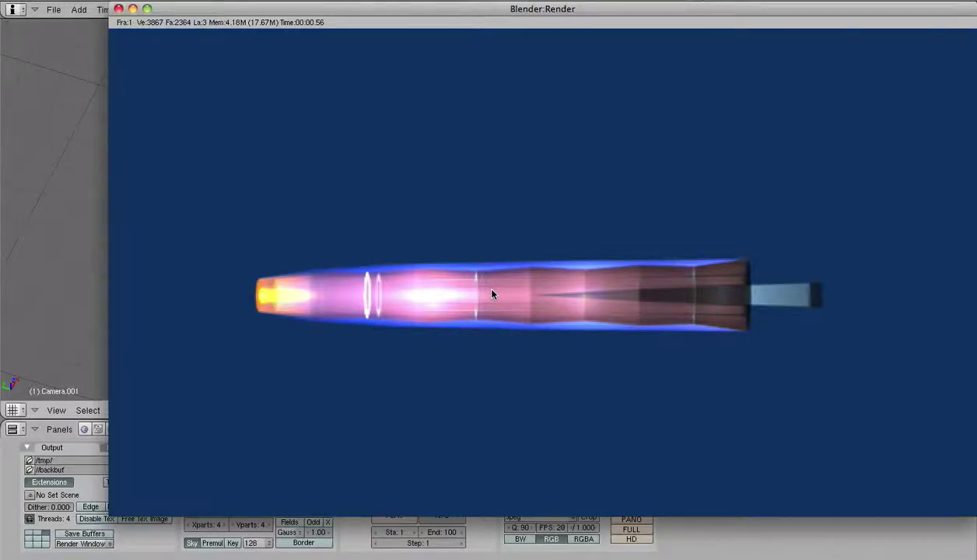
Step: Examine the rendered flame at several zoom levels and move the render window fully into view
{"action": "scroll", "coordinate": [492, 294], "scroll_direction": "down", "scroll_amount": 2}
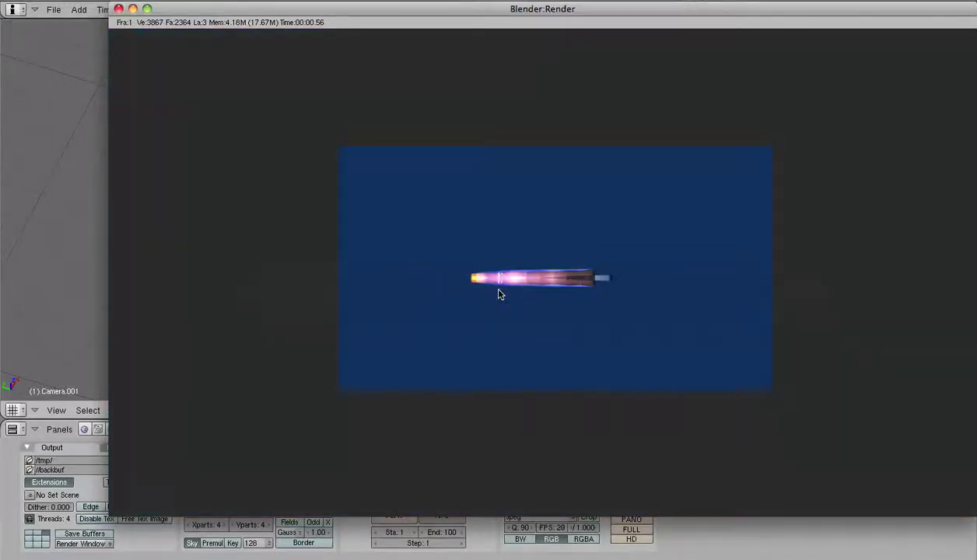
{"action": "scroll", "coordinate": [499, 292], "scroll_direction": "up", "scroll_amount": 1}
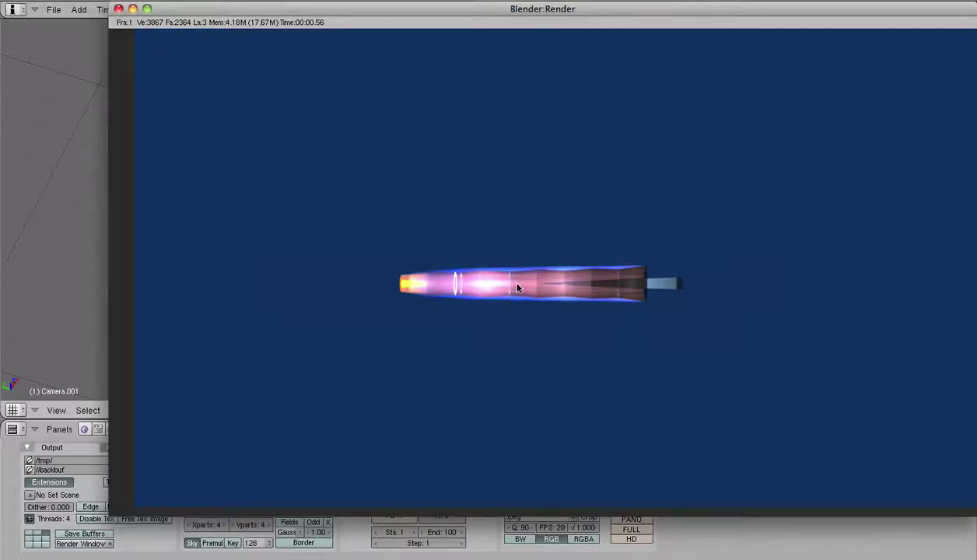
{"action": "mouse_move", "coordinate": [464, 286]}
{"action": "middle_mouse_down"}
{"action": "mouse_move", "coordinate": [481, 310]}
{"action": "mouse_move", "coordinate": [460, 282]}
{"action": "middle_mouse_up"}
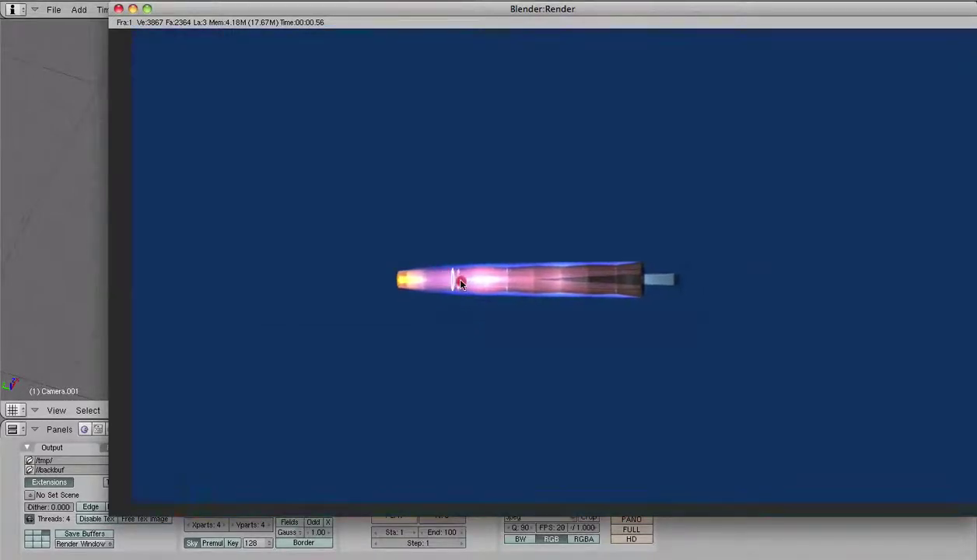
{"action": "scroll", "coordinate": [482, 277], "scroll_direction": "down", "scroll_amount": 2}
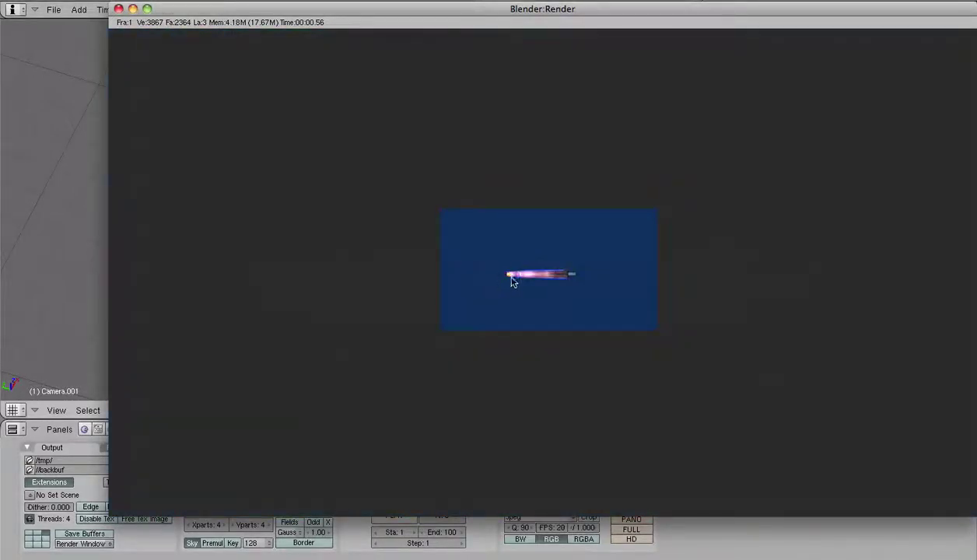
{"action": "scroll", "coordinate": [528, 280], "scroll_direction": "up", "scroll_amount": 1}
{"action": "scroll", "coordinate": [536, 283], "scroll_direction": "up", "scroll_amount": 1}
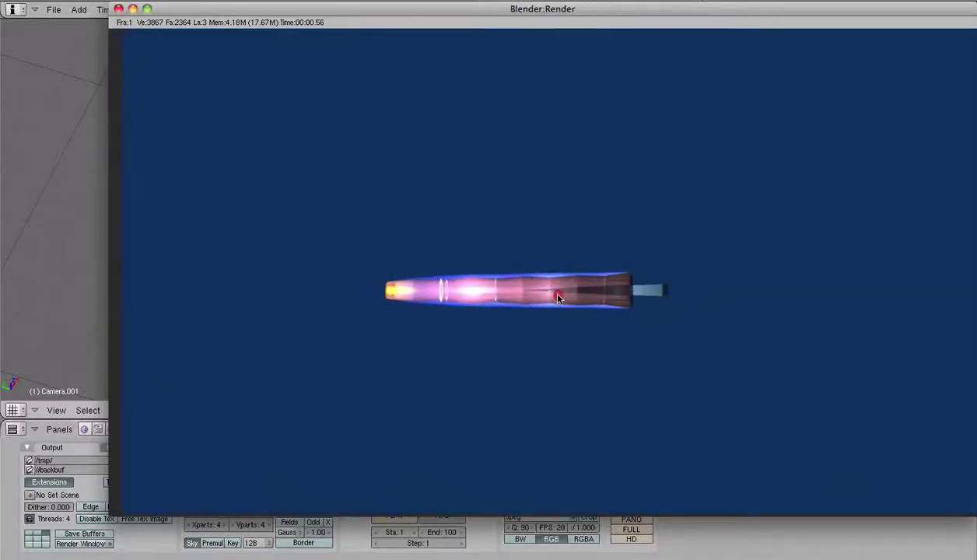
{"action": "left_click", "coordinate": [547, 291]}
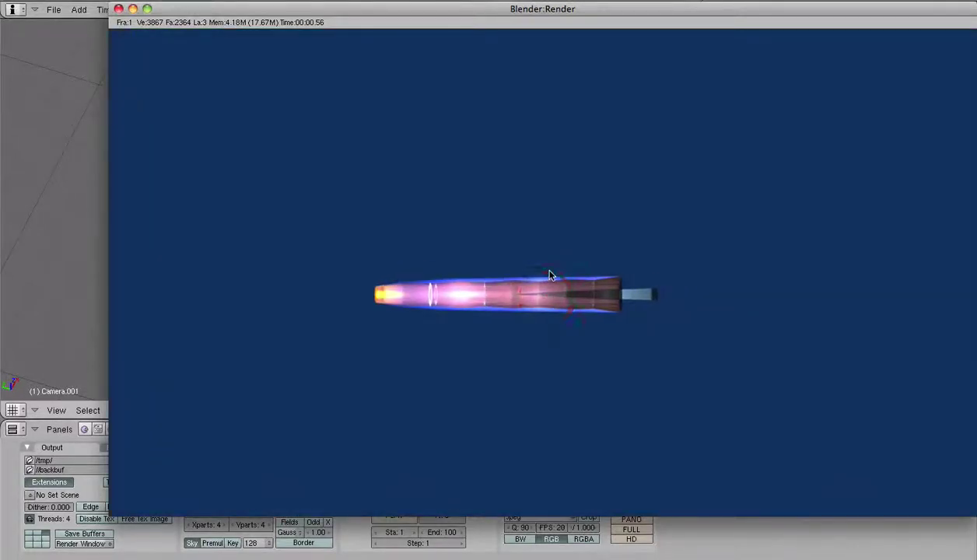
{"action": "left_click_drag", "start_coordinate": [580, 9], "coordinate": [530, 22]}
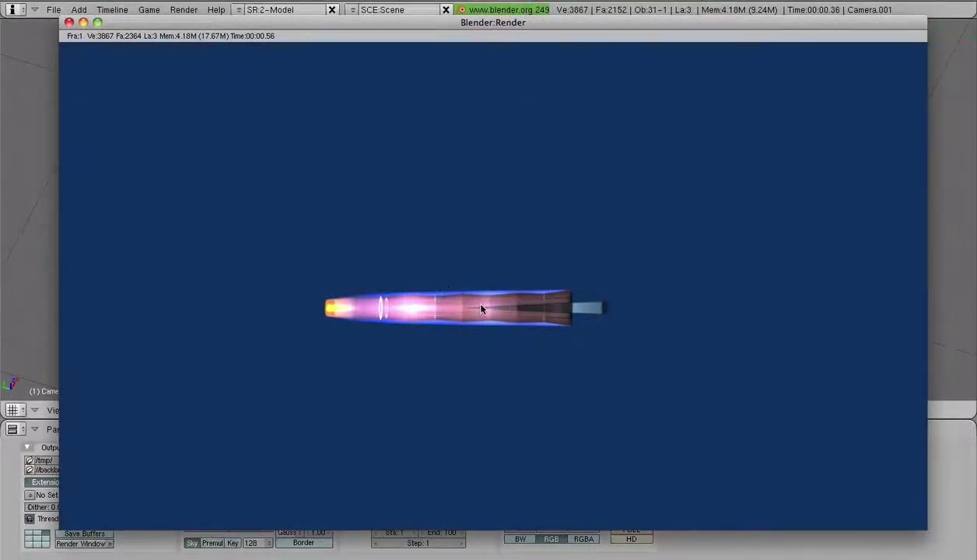